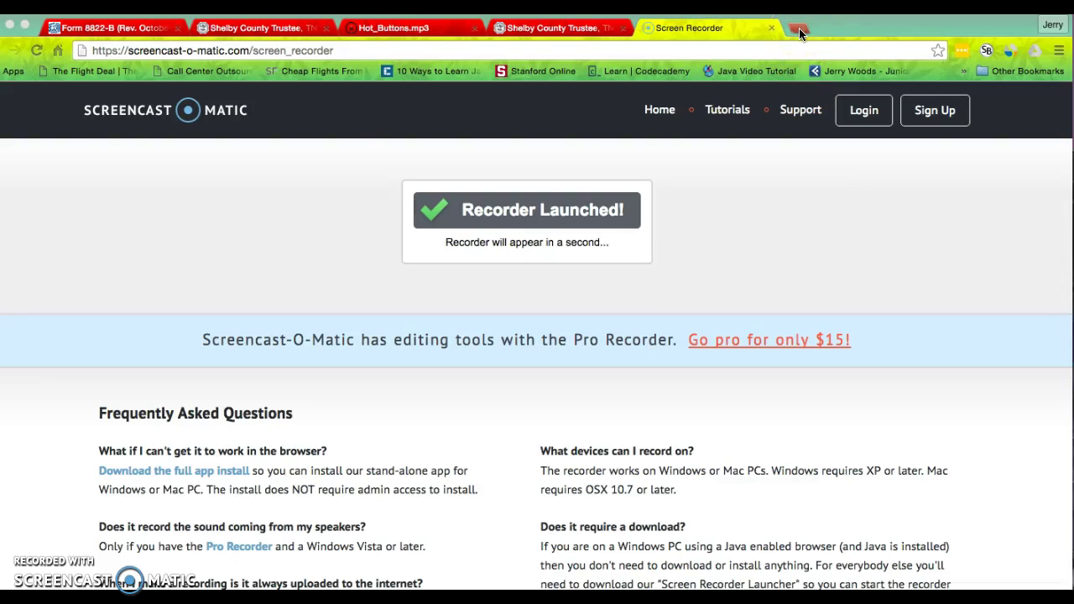
- Load podio.com in a new browser tab and look over the home page's activity stream
{"action": "left_click", "coordinate": [799, 29]}
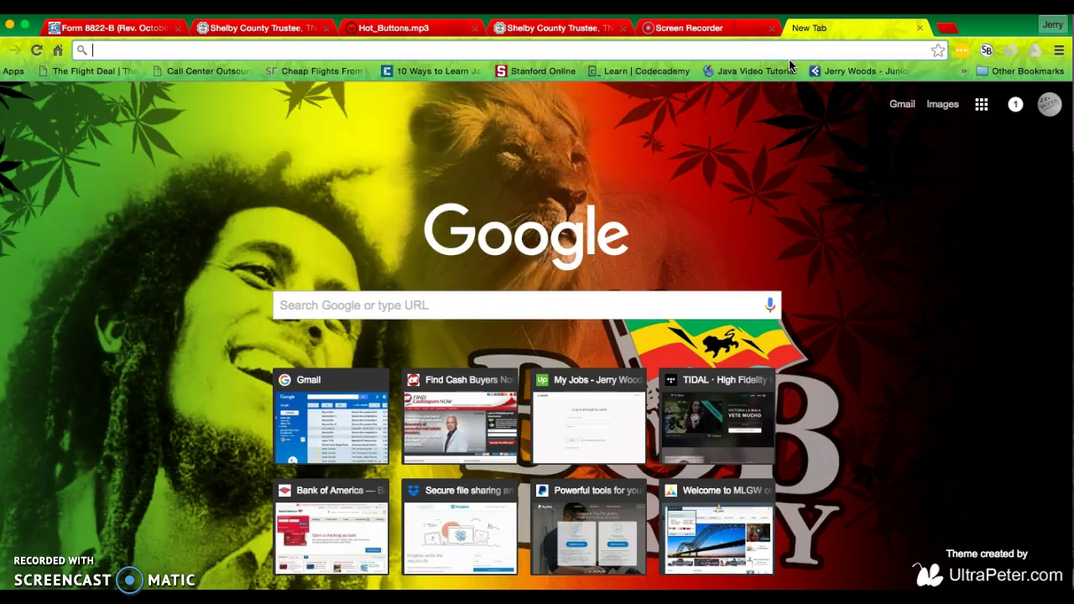
{"action": "type", "text": "podio.com"}
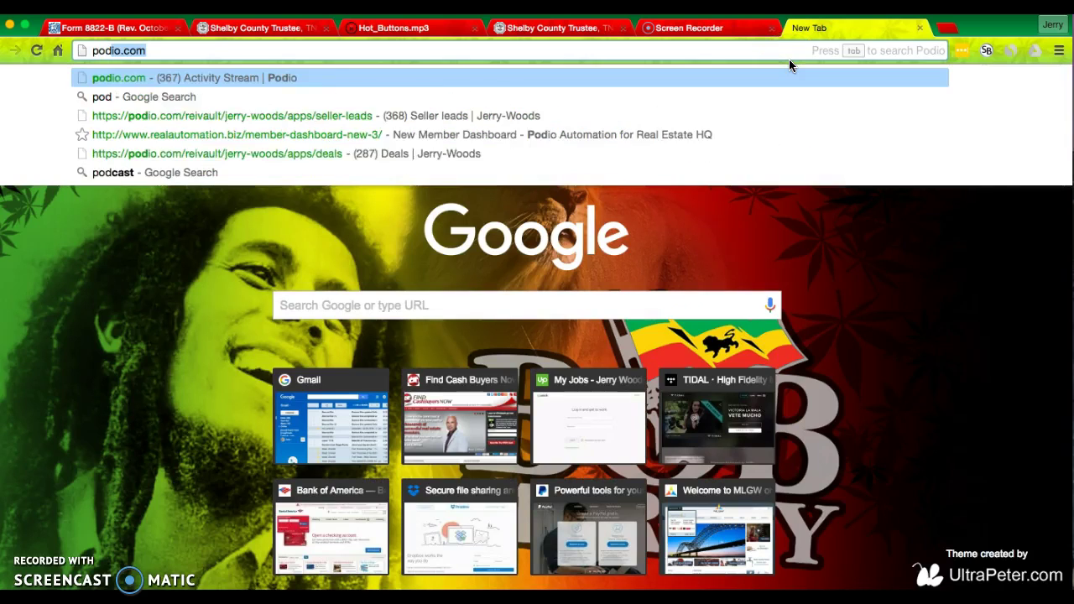
{"action": "key", "text": "Return"}
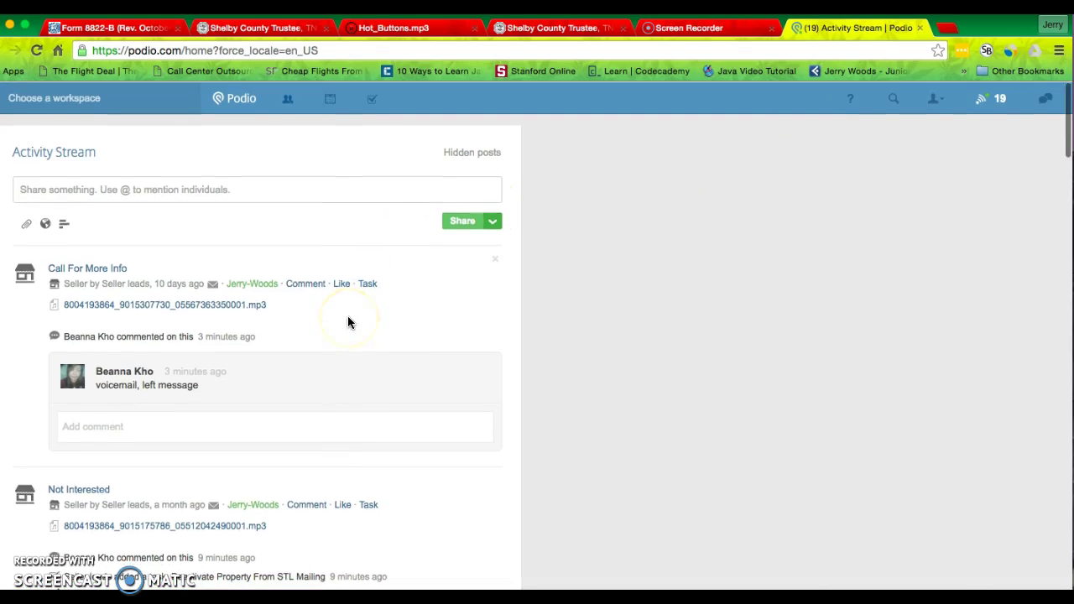
{"action": "scroll", "coordinate": [349, 318], "scroll_direction": "down", "scroll_amount": 5}
{"action": "scroll", "coordinate": [352, 315], "scroll_direction": "up", "scroll_amount": 5}
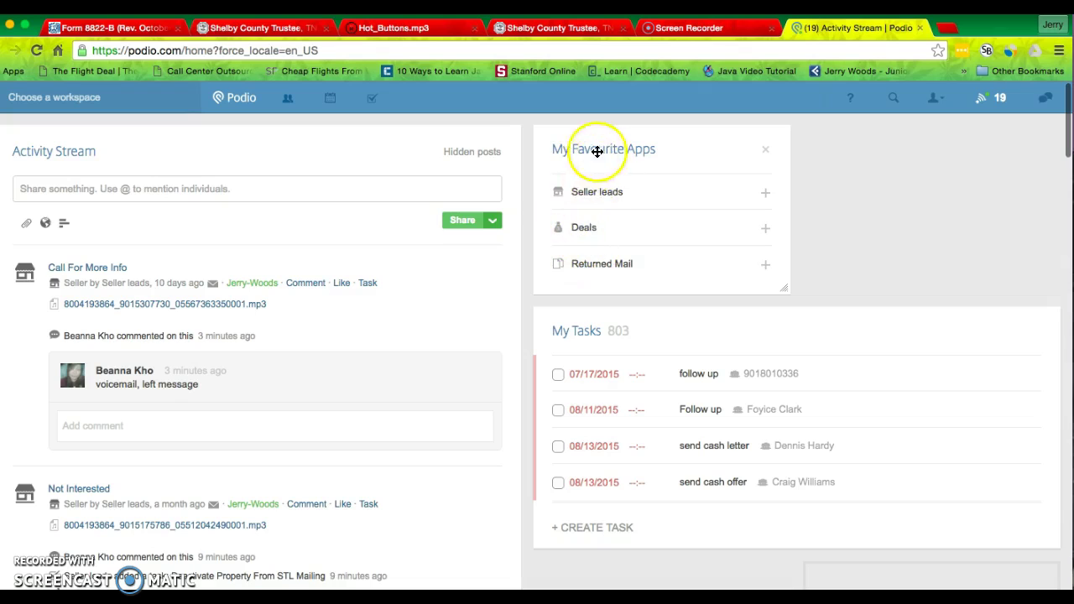
- Reload the Podio home page and open the personal workspace from the workspace list
{"action": "left_click", "coordinate": [229, 100]}
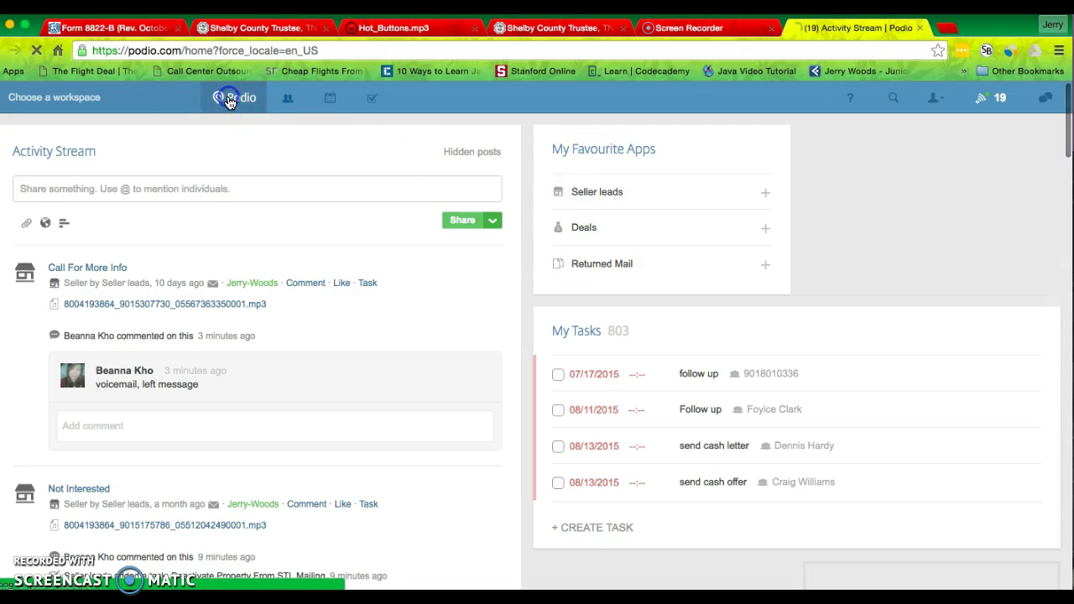
{"action": "left_click", "coordinate": [95, 104]}
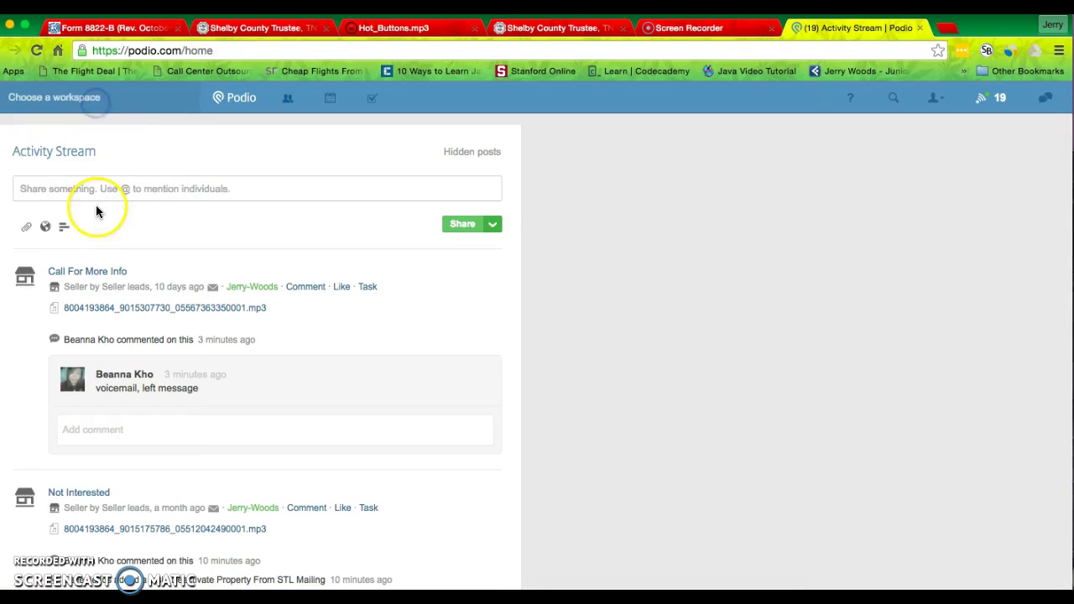
{"action": "left_click", "coordinate": [70, 178]}
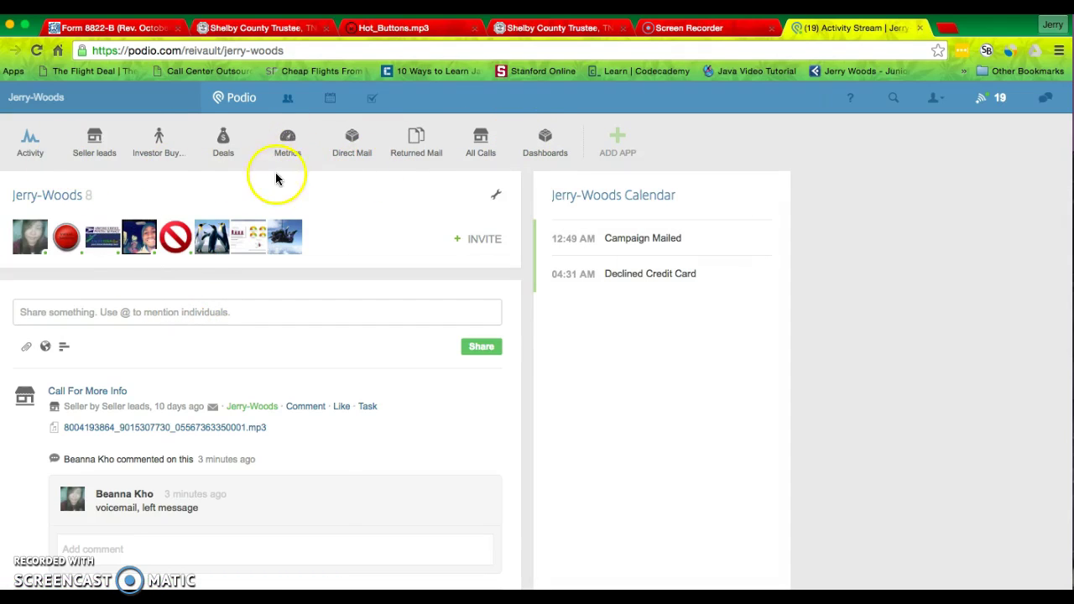
- Open the Deal Dashboard entry delivered 07/26/2016 in the Dashboards app and bring up its linked Excel workbook
{"action": "left_click", "coordinate": [546, 153]}
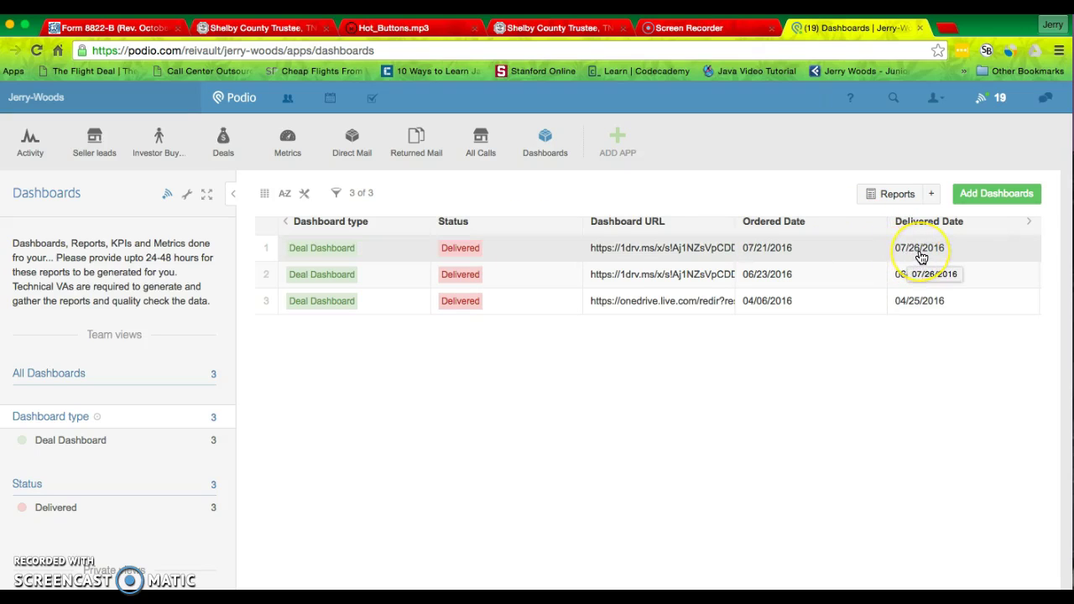
{"action": "left_click", "coordinate": [495, 250]}
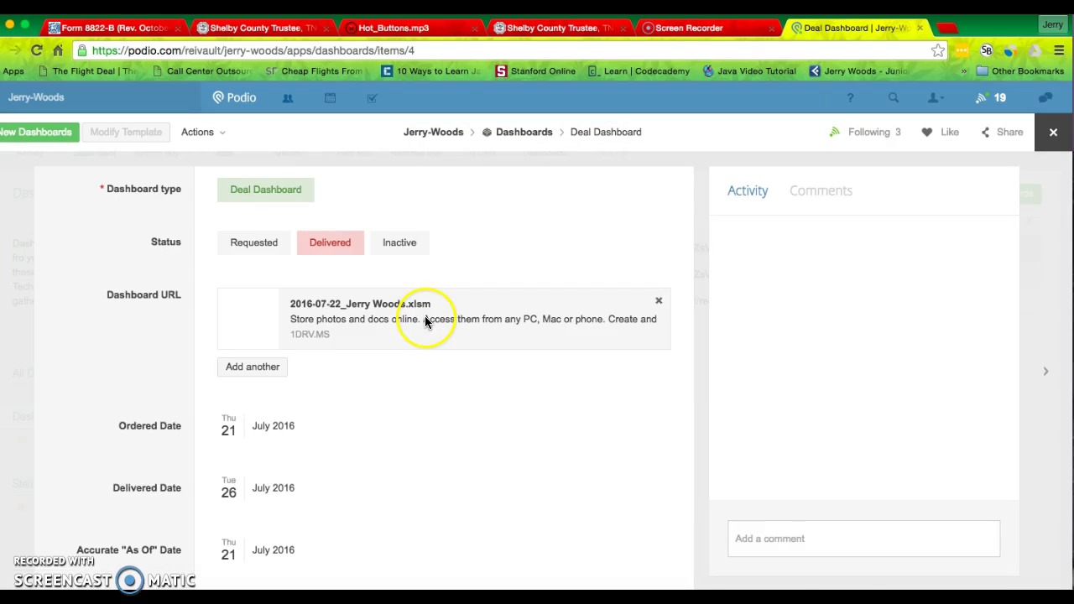
{"action": "scroll", "coordinate": [365, 387], "scroll_direction": "down", "scroll_amount": 5}
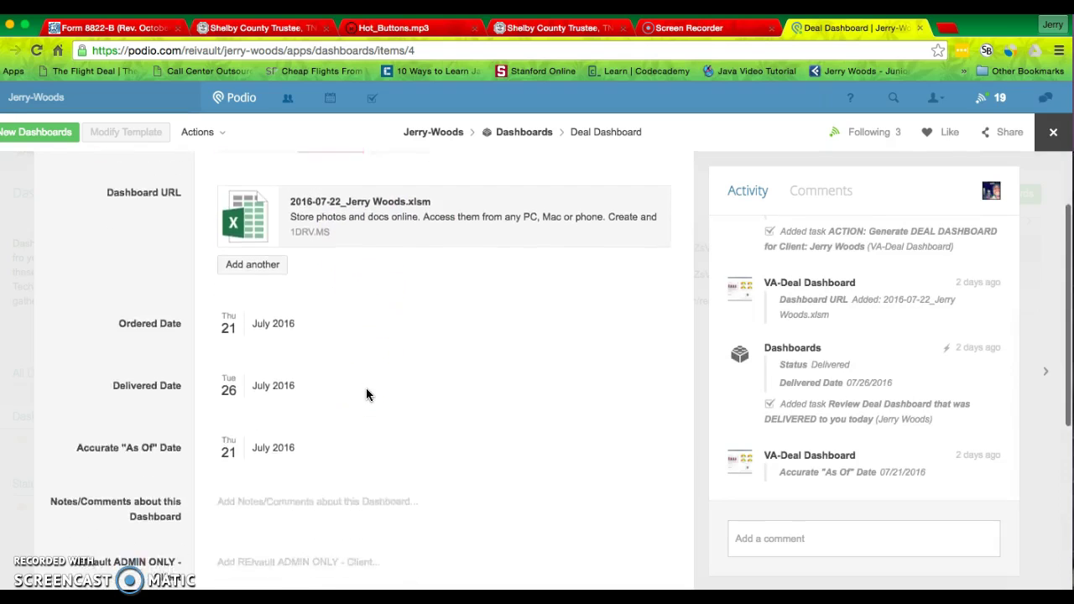
{"action": "scroll", "coordinate": [367, 389], "scroll_direction": "up", "scroll_amount": 5}
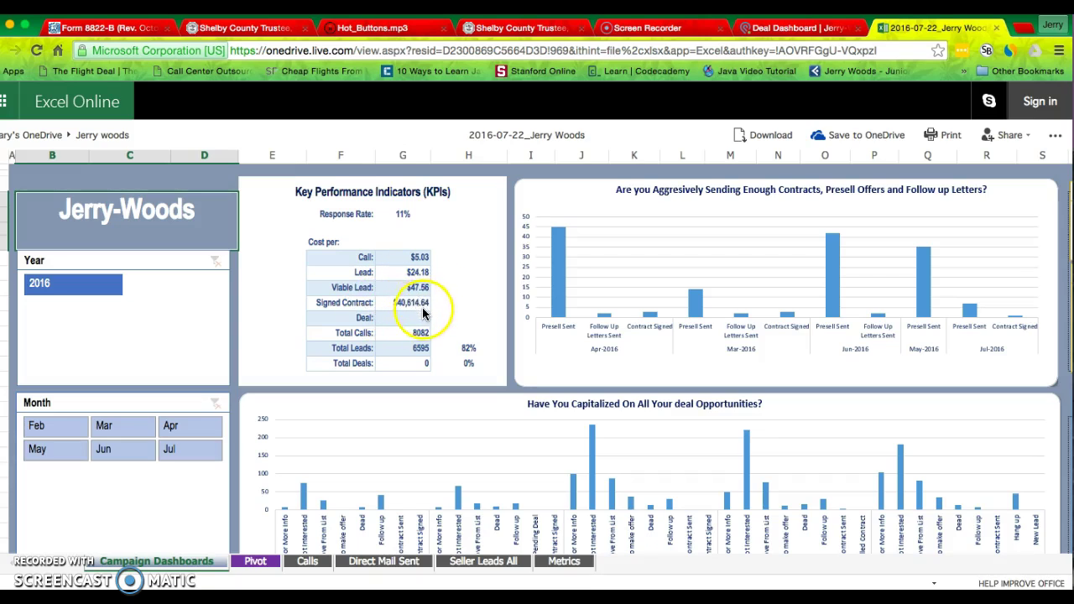
- Review the key performance indicators, slicers and campaign charts on the Campaign Dashboards sheet
{"action": "left_click", "coordinate": [393, 323]}
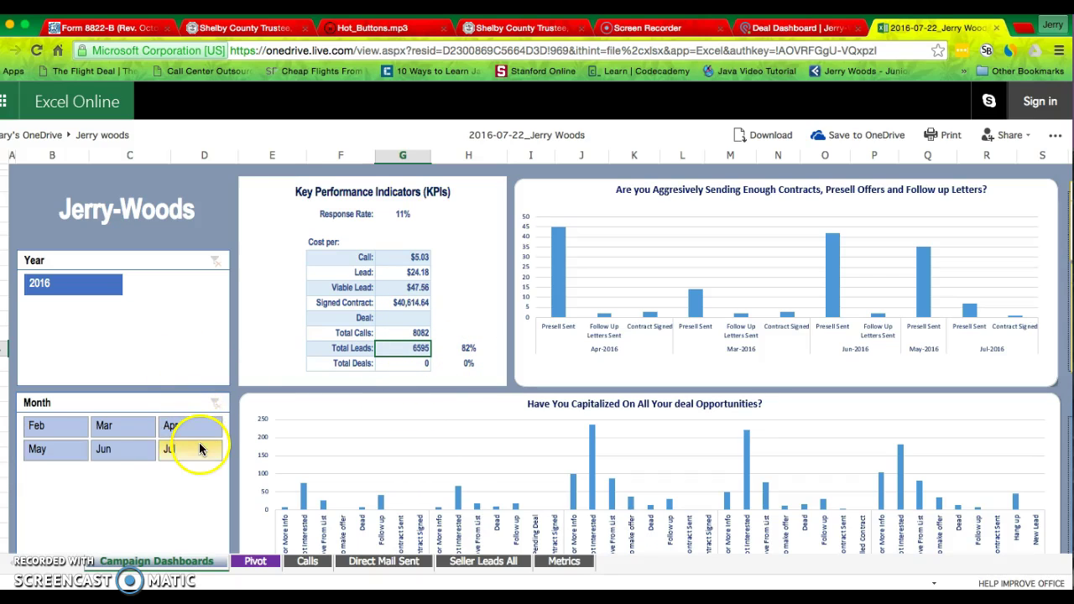
{"action": "scroll", "coordinate": [302, 372], "scroll_direction": "down", "scroll_amount": 5}
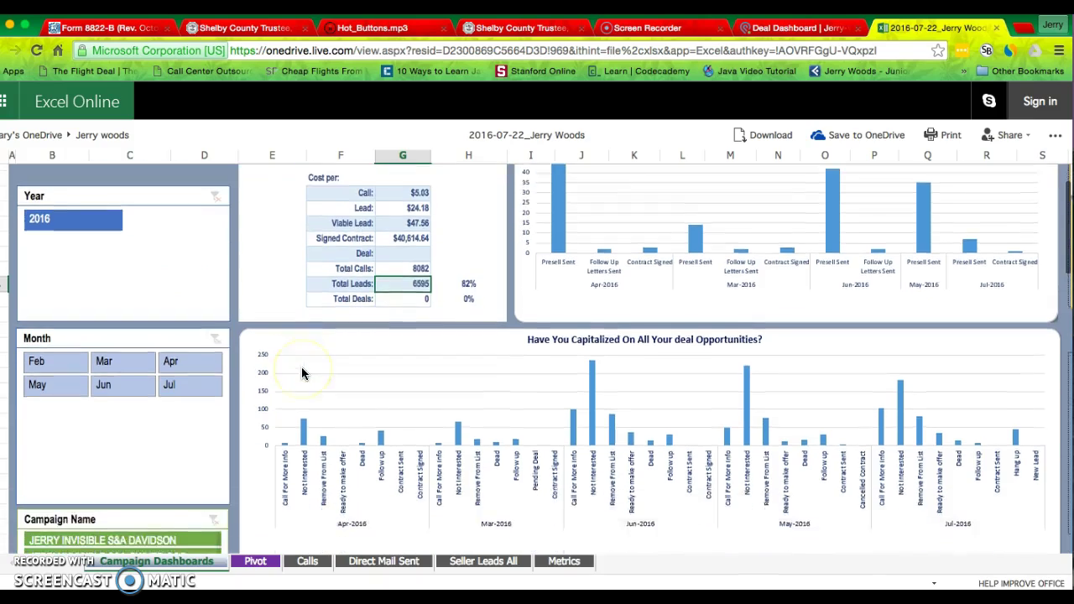
{"action": "scroll", "coordinate": [302, 374], "scroll_direction": "down", "scroll_amount": 5}
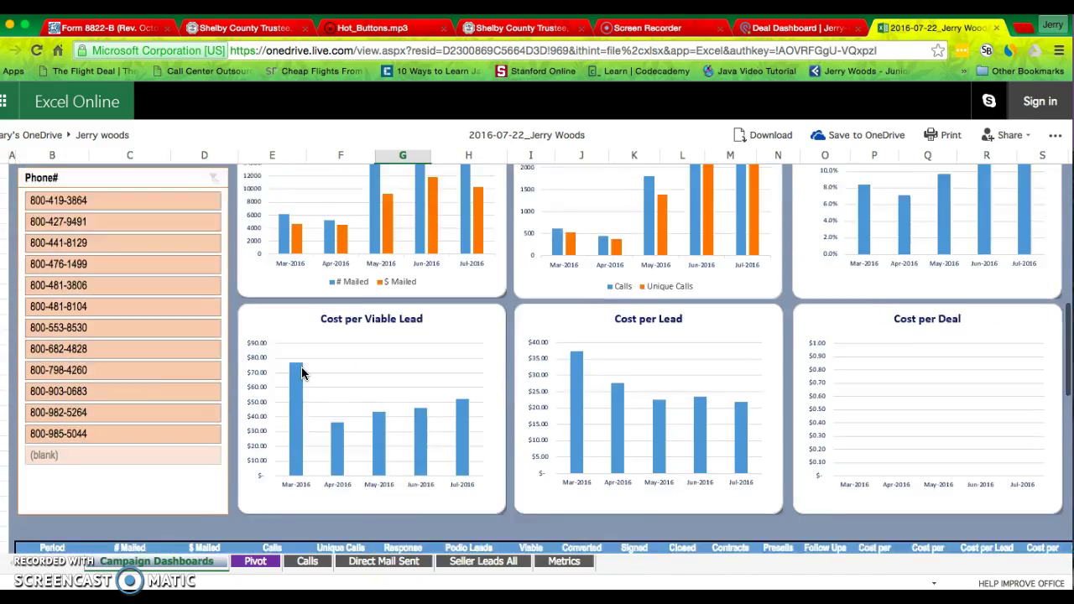
{"action": "scroll", "coordinate": [301, 366], "scroll_direction": "up", "scroll_amount": 2}
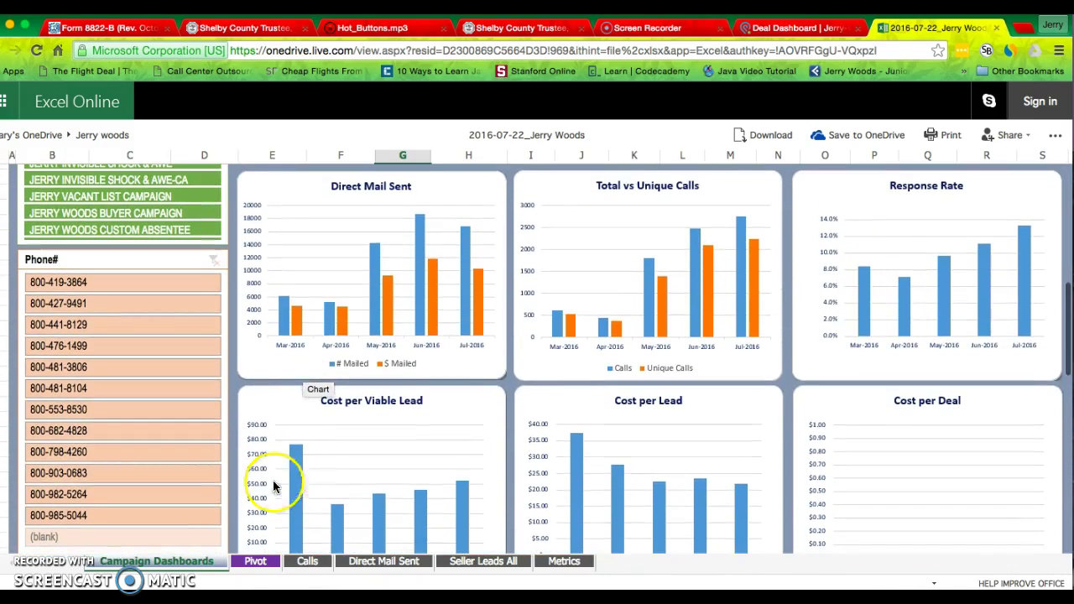
- Examine the call, mail, lead status and contract pivot tables across the Pivot sheet
{"action": "left_click", "coordinate": [256, 561]}
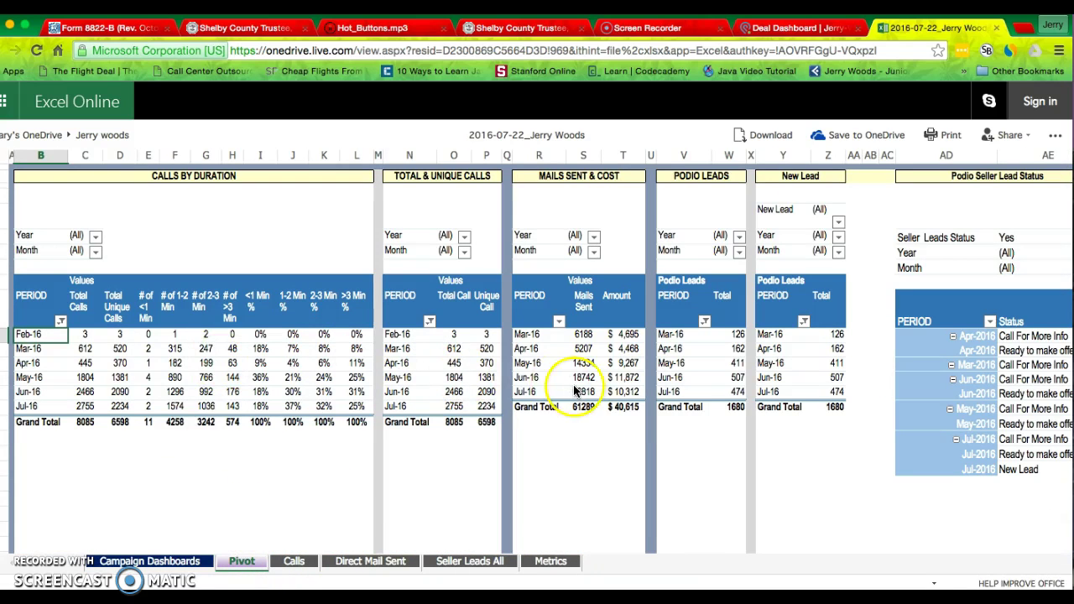
{"action": "scroll", "coordinate": [576, 391], "scroll_direction": "right", "scroll_amount": 10}
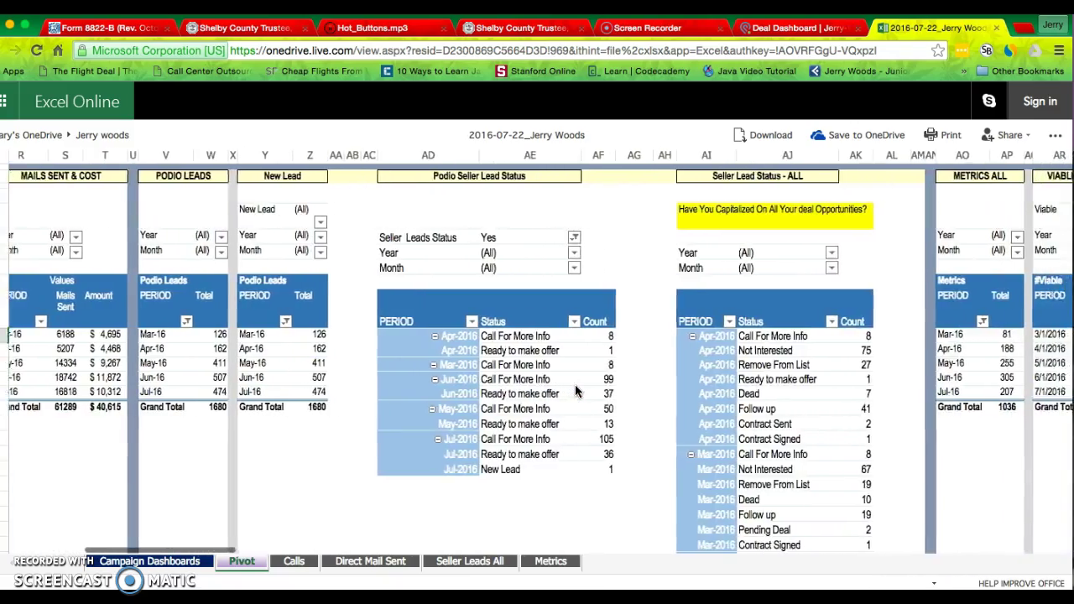
{"action": "scroll", "coordinate": [576, 391], "scroll_direction": "right", "scroll_amount": 9}
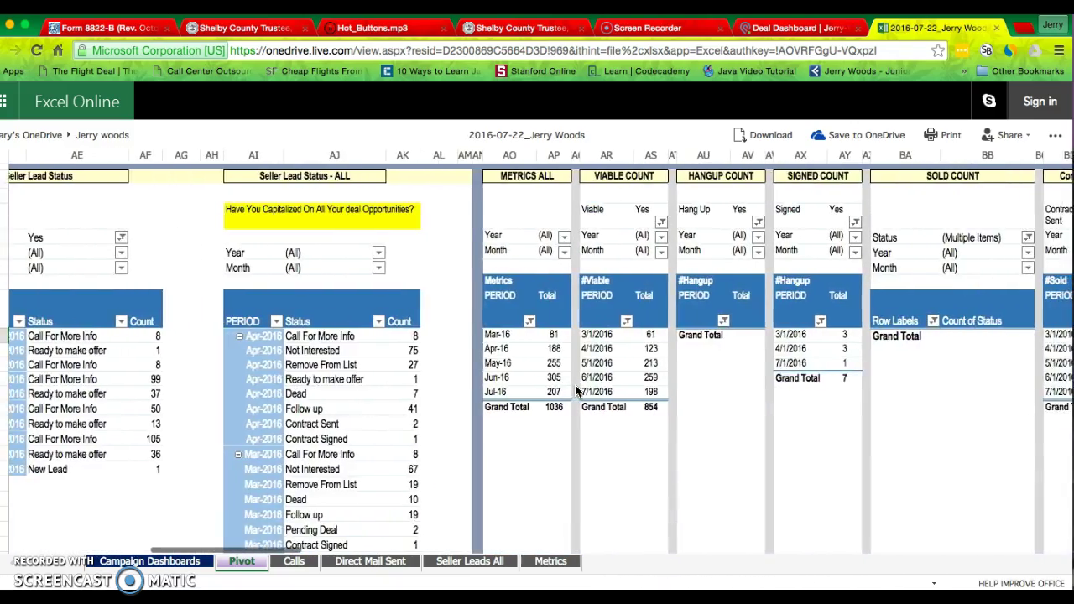
{"action": "scroll", "coordinate": [575, 391], "scroll_direction": "right", "scroll_amount": 10}
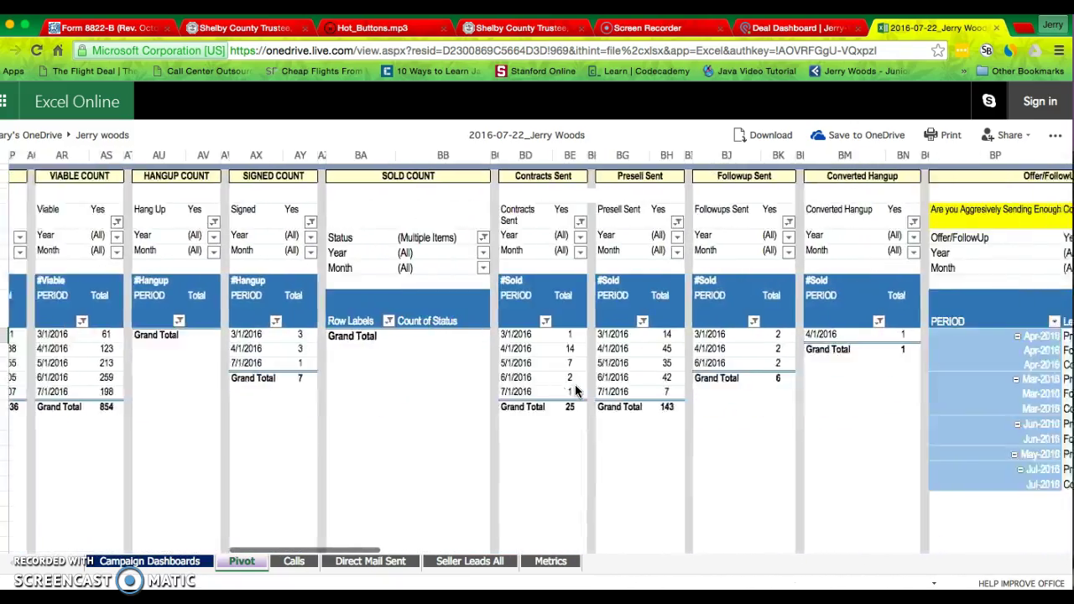
{"action": "scroll", "coordinate": [576, 391], "scroll_direction": "left", "scroll_amount": 20}
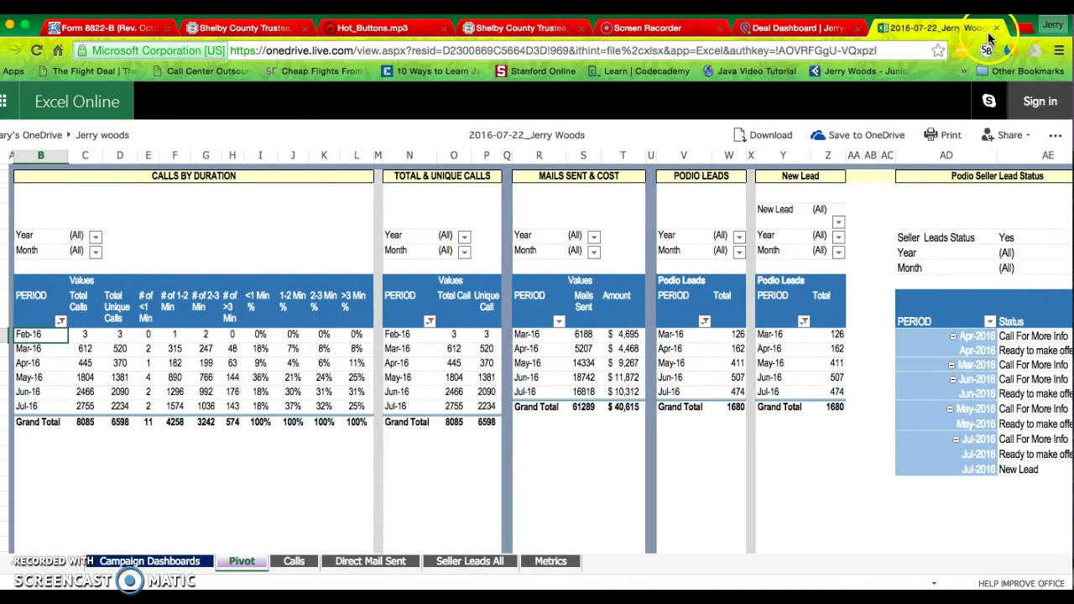
- Close the workbook, return to the workspace and open its Deals app
{"action": "left_click", "coordinate": [997, 28]}
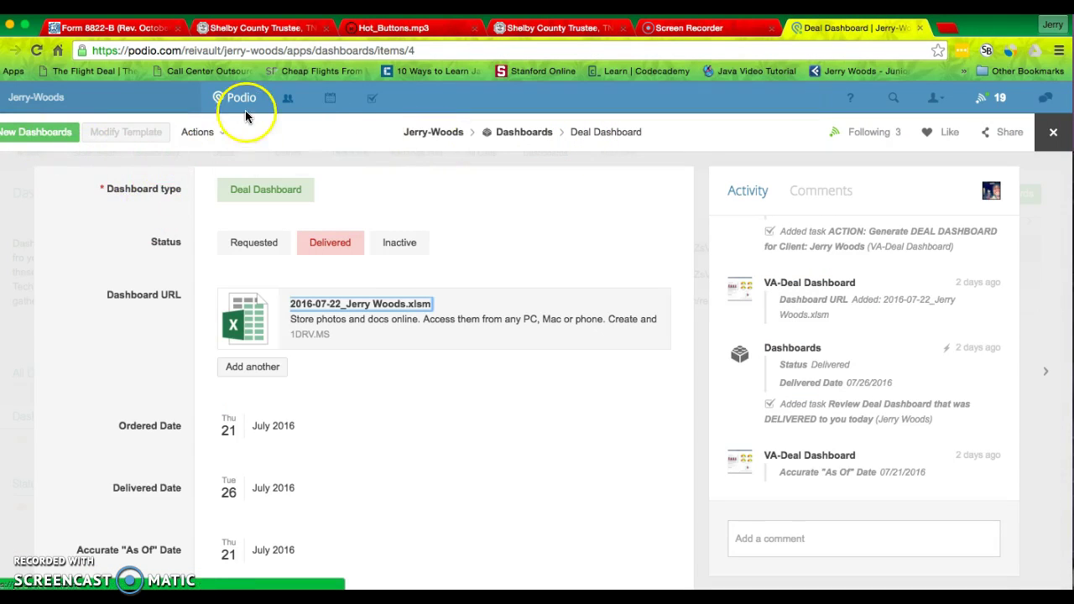
{"action": "left_click", "coordinate": [429, 133]}
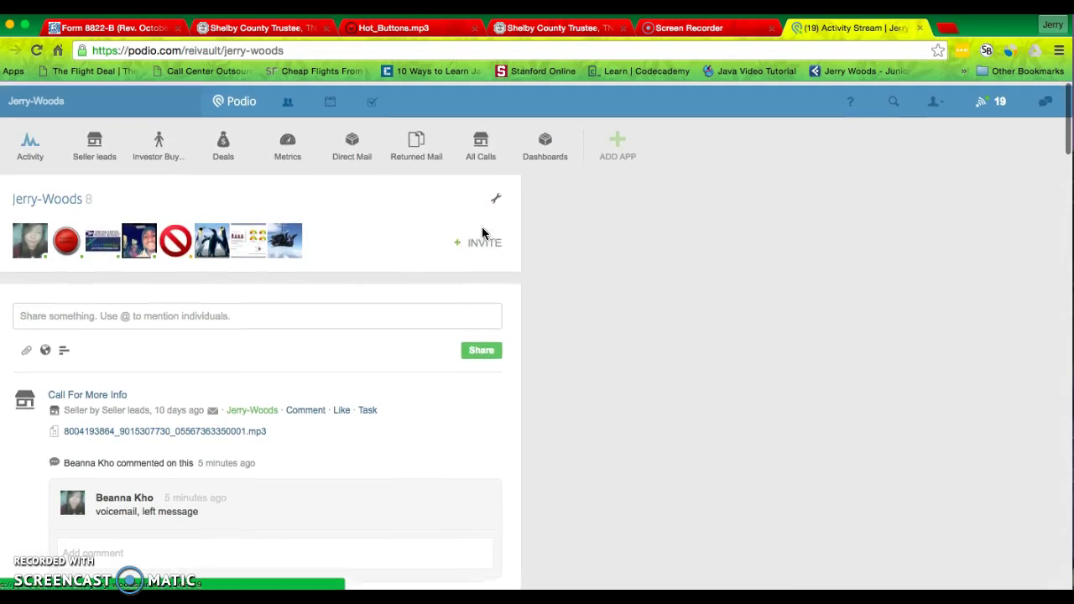
{"action": "left_click", "coordinate": [224, 147]}
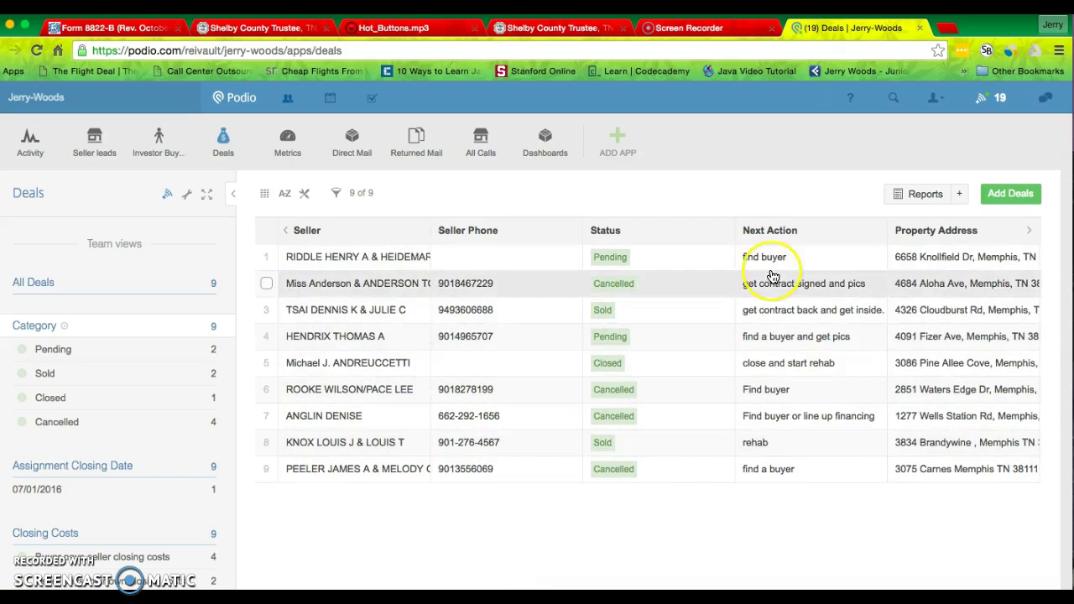
- Examine the deals list's prices, contract dates, closing costs and assignment fees across all its columns
{"action": "scroll", "coordinate": [767, 283], "scroll_direction": "right", "scroll_amount": 8}
{"action": "scroll", "coordinate": [773, 277], "scroll_direction": "right", "scroll_amount": 8}
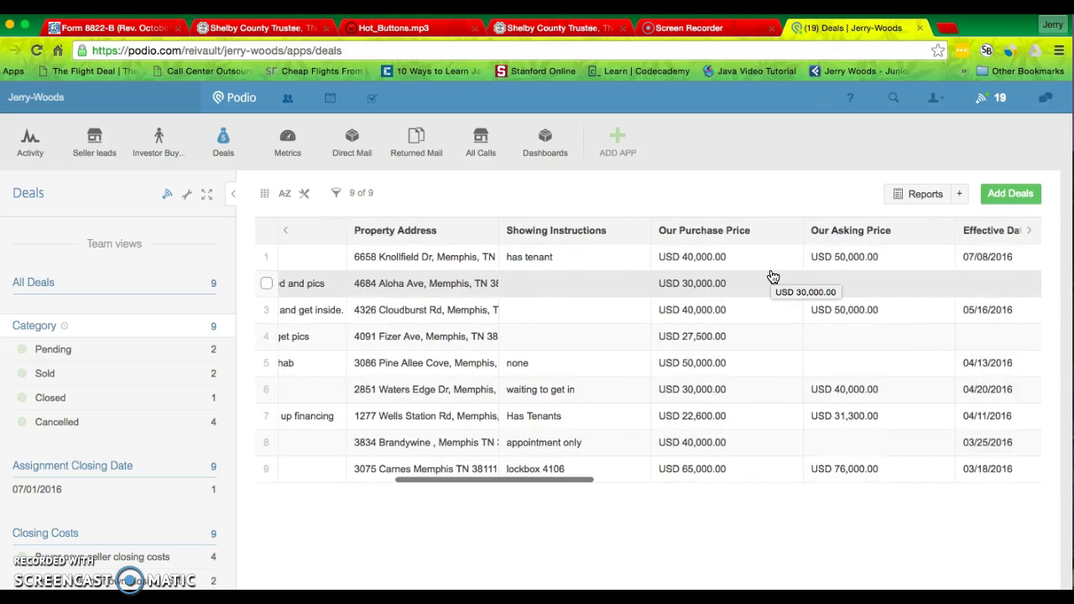
{"action": "scroll", "coordinate": [773, 277], "scroll_direction": "right", "scroll_amount": 8}
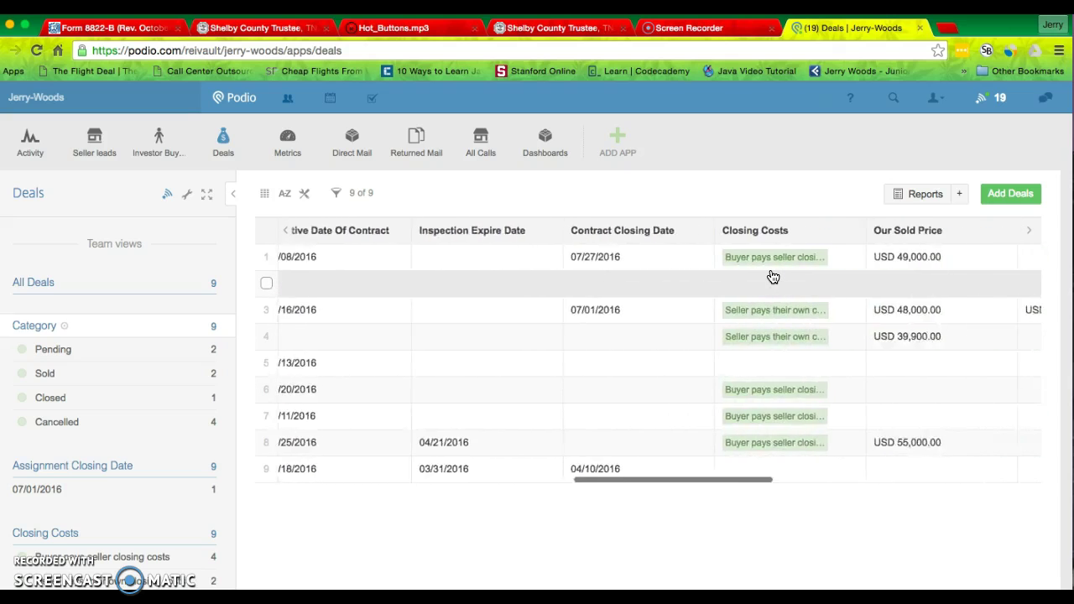
{"action": "scroll", "coordinate": [773, 277], "scroll_direction": "right", "scroll_amount": 8}
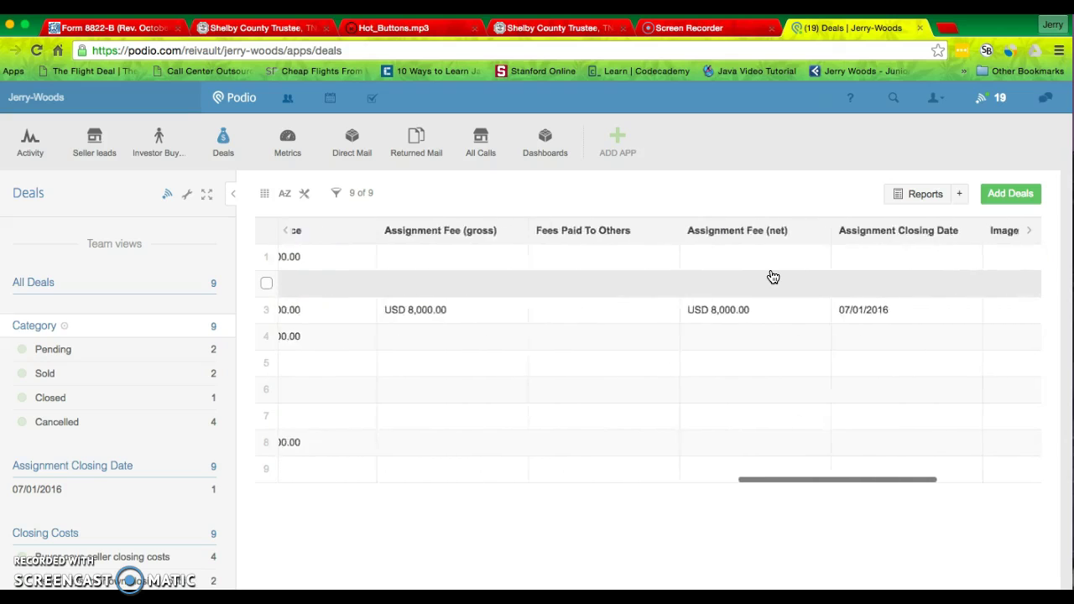
{"action": "scroll", "coordinate": [772, 277], "scroll_direction": "left", "scroll_amount": 20}
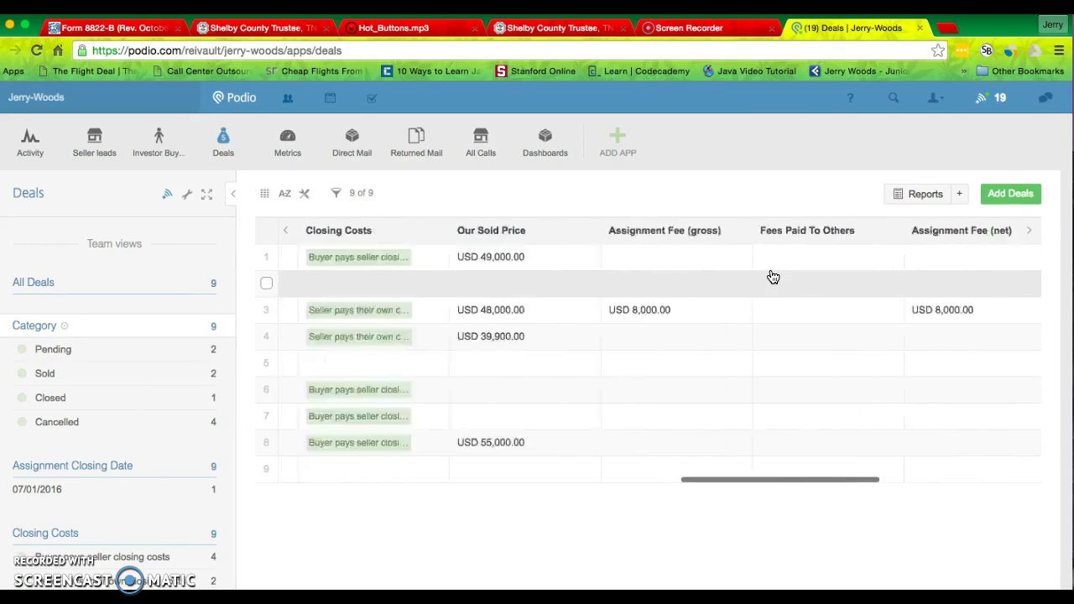
{"action": "left_click", "coordinate": [319, 338]}
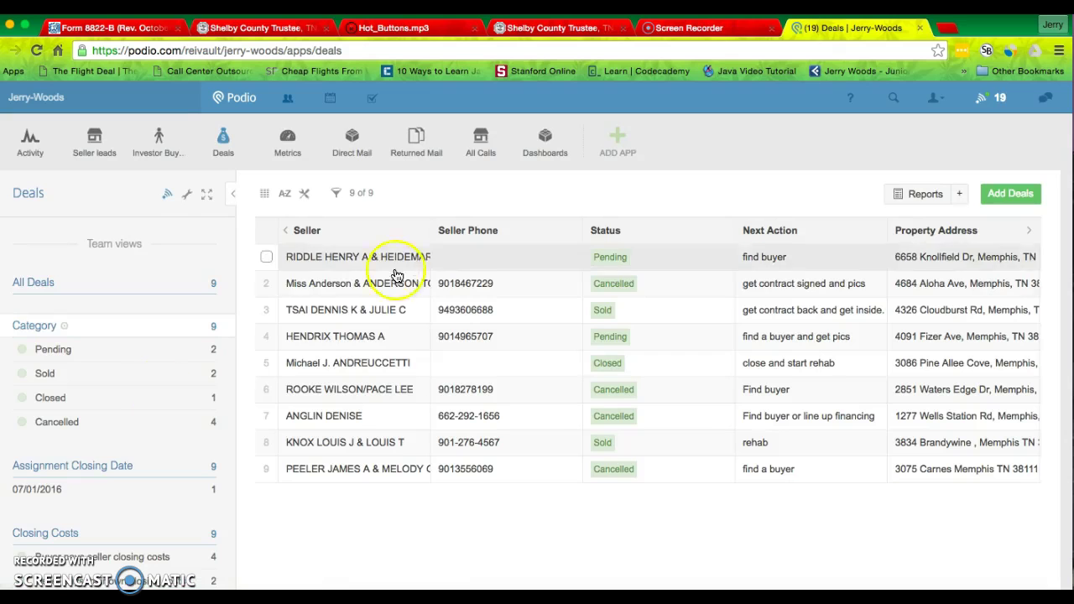
{"action": "scroll", "coordinate": [133, 419], "scroll_direction": "down", "scroll_amount": 1}
{"action": "scroll", "coordinate": [133, 420], "scroll_direction": "down", "scroll_amount": 5}
{"action": "scroll", "coordinate": [133, 420], "scroll_direction": "up", "scroll_amount": 6}
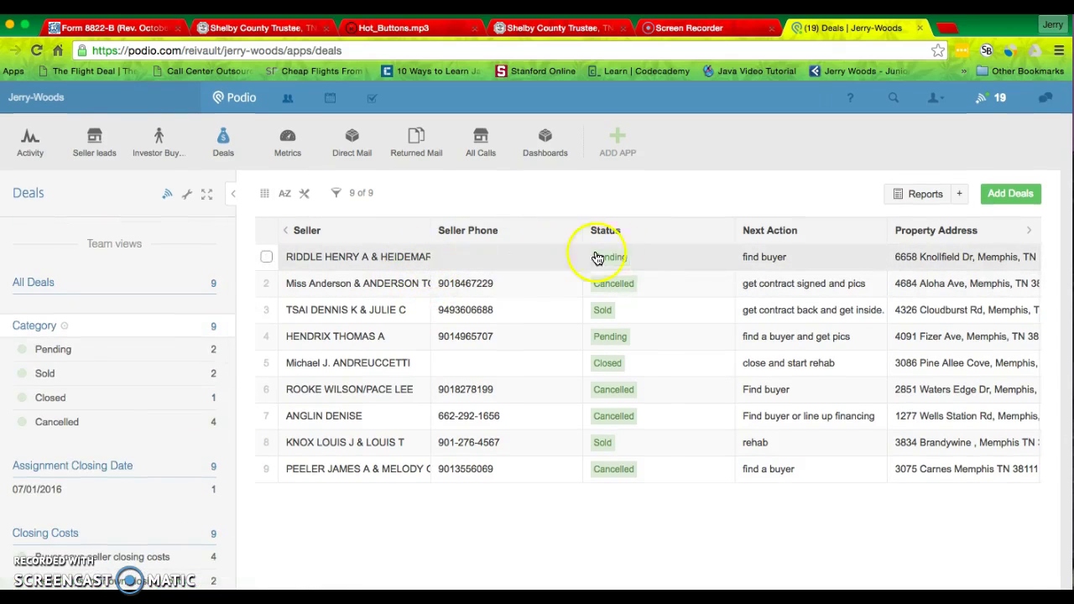
- Open the first pending deal in the list and review its status, prices, dates and linked seller
{"action": "left_click", "coordinate": [652, 263]}
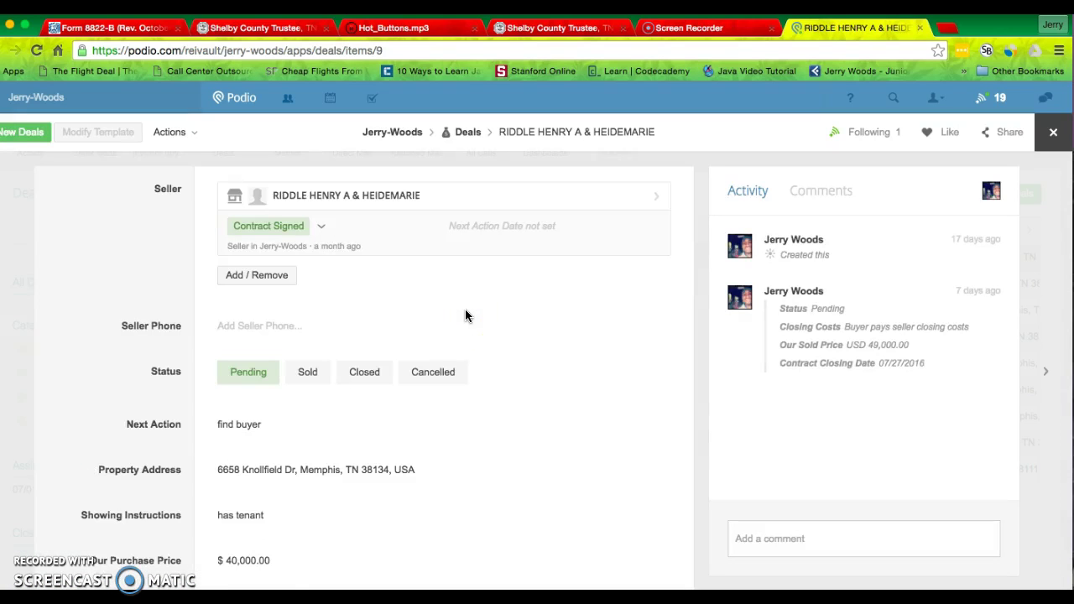
{"action": "scroll", "coordinate": [466, 315], "scroll_direction": "down", "scroll_amount": 5}
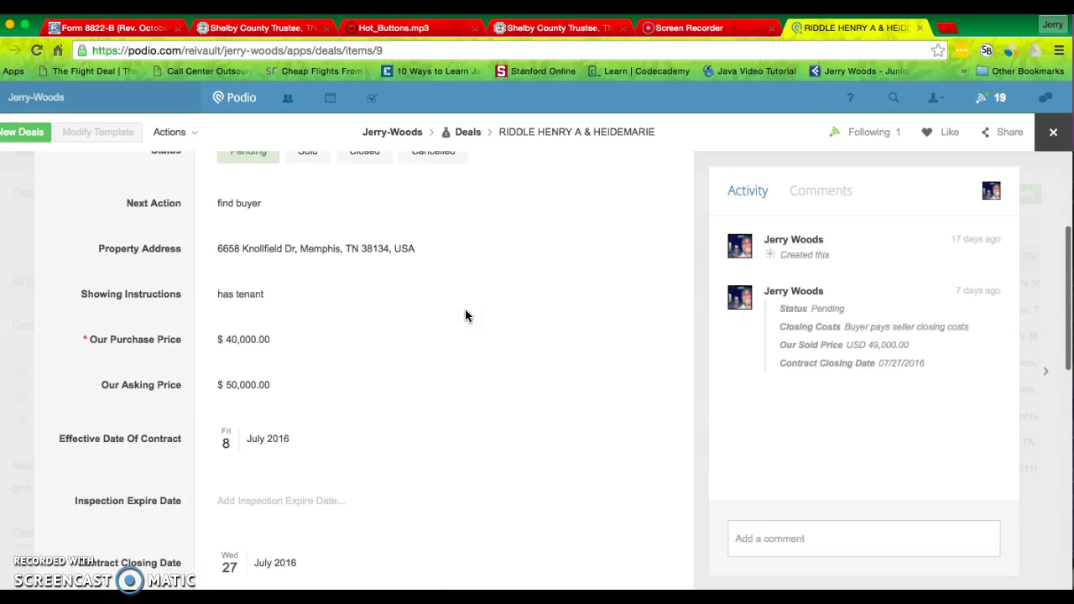
{"action": "scroll", "coordinate": [466, 316], "scroll_direction": "down", "scroll_amount": 7}
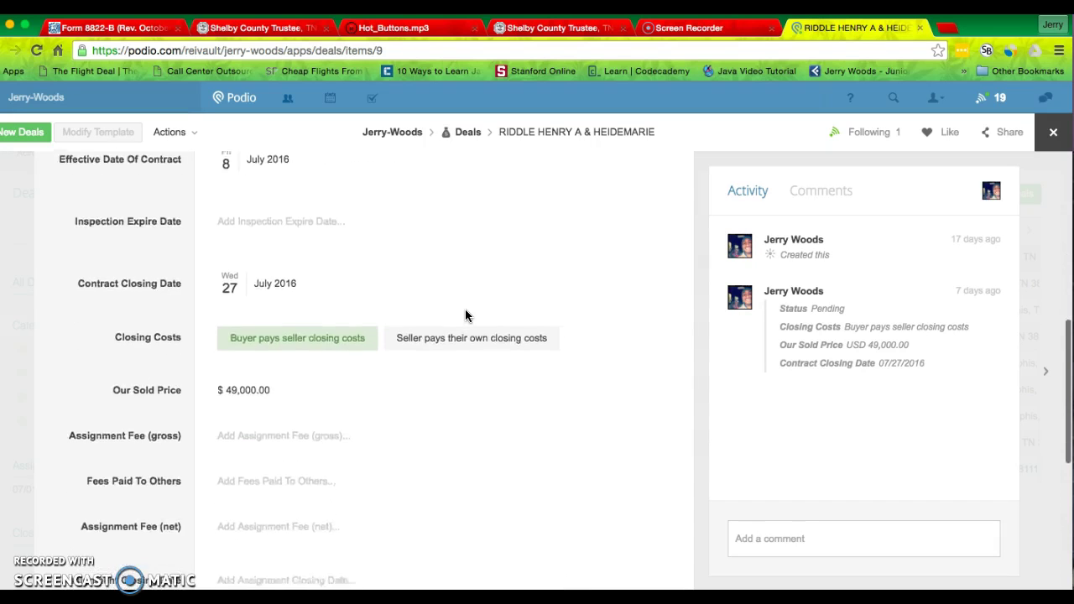
{"action": "scroll", "coordinate": [466, 315], "scroll_direction": "down", "scroll_amount": 2}
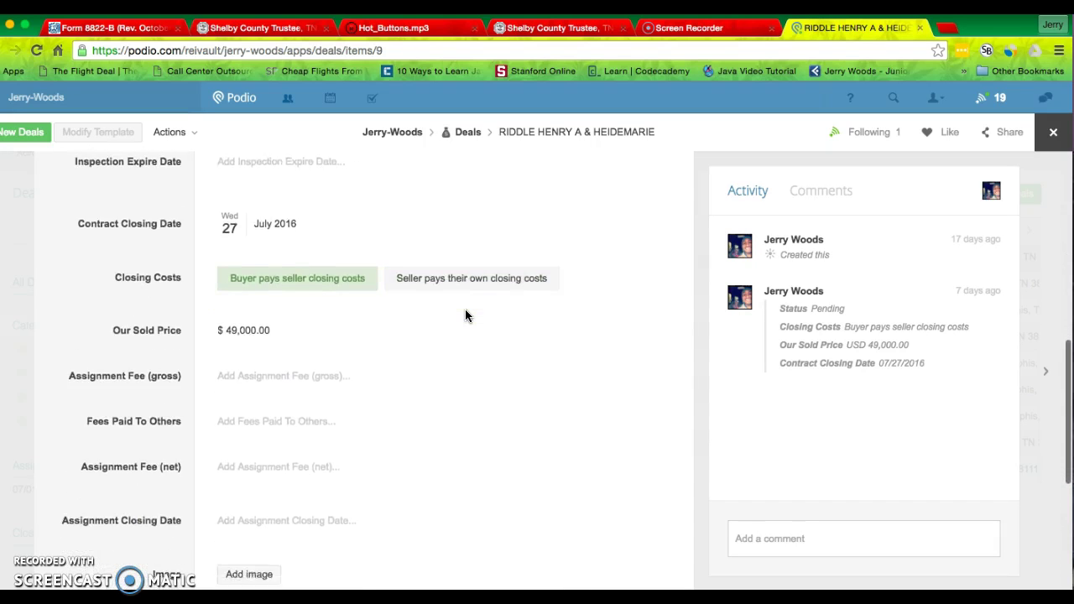
{"action": "scroll", "coordinate": [466, 316], "scroll_direction": "up", "scroll_amount": 14}
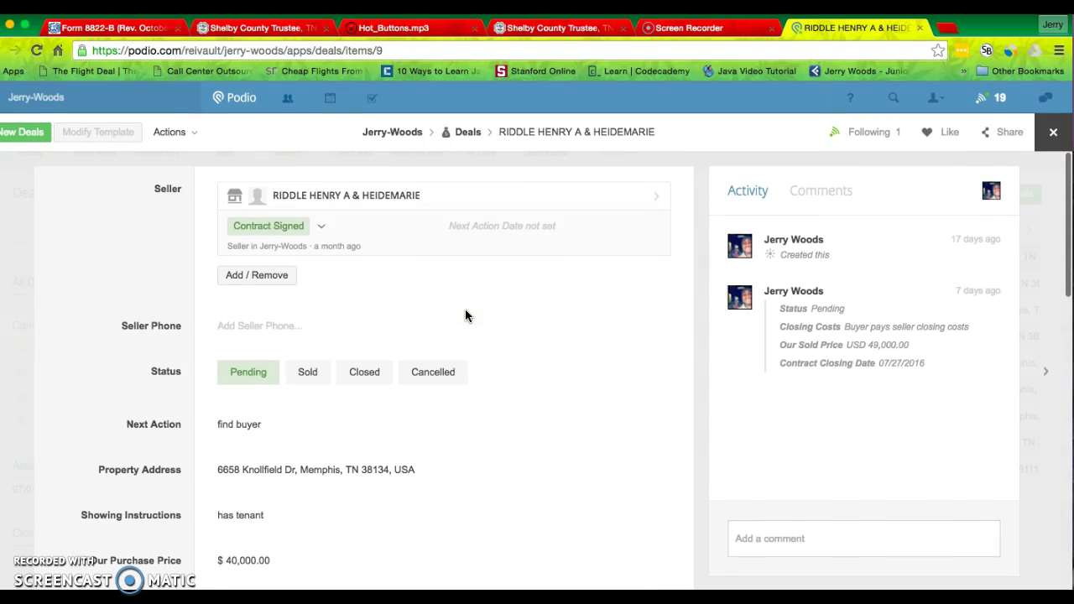
{"action": "left_click", "coordinate": [329, 215]}
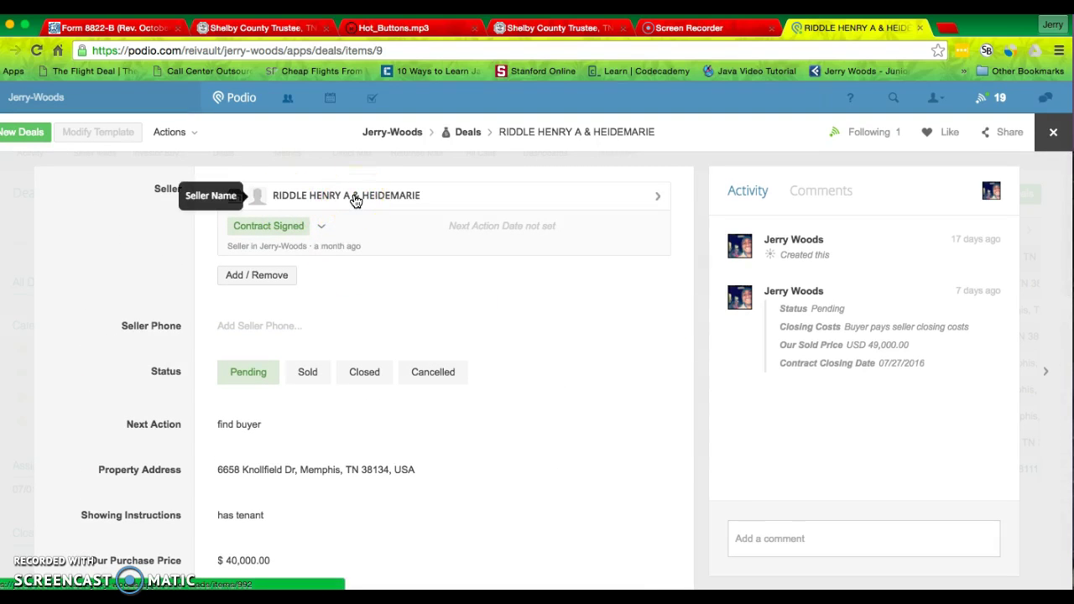
- Open the deal's linked seller lead, examine its property details and voicemail source number, and return to the deals list
{"action": "left_click", "coordinate": [354, 198]}
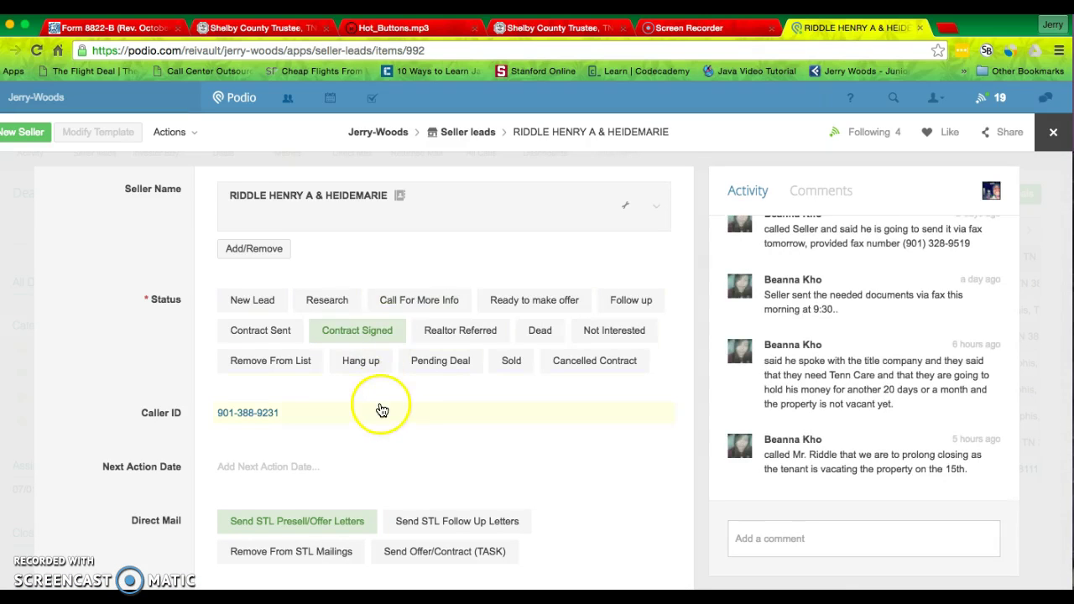
{"action": "scroll", "coordinate": [374, 411], "scroll_direction": "down", "scroll_amount": 3}
{"action": "scroll", "coordinate": [375, 411], "scroll_direction": "down", "scroll_amount": 10}
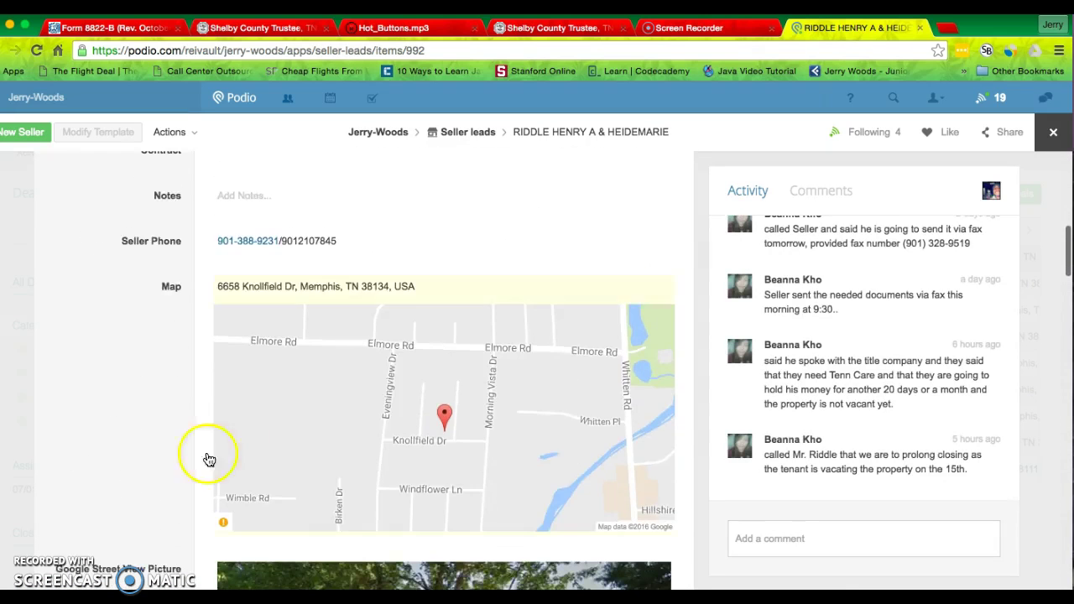
{"action": "scroll", "coordinate": [180, 476], "scroll_direction": "down", "scroll_amount": 7}
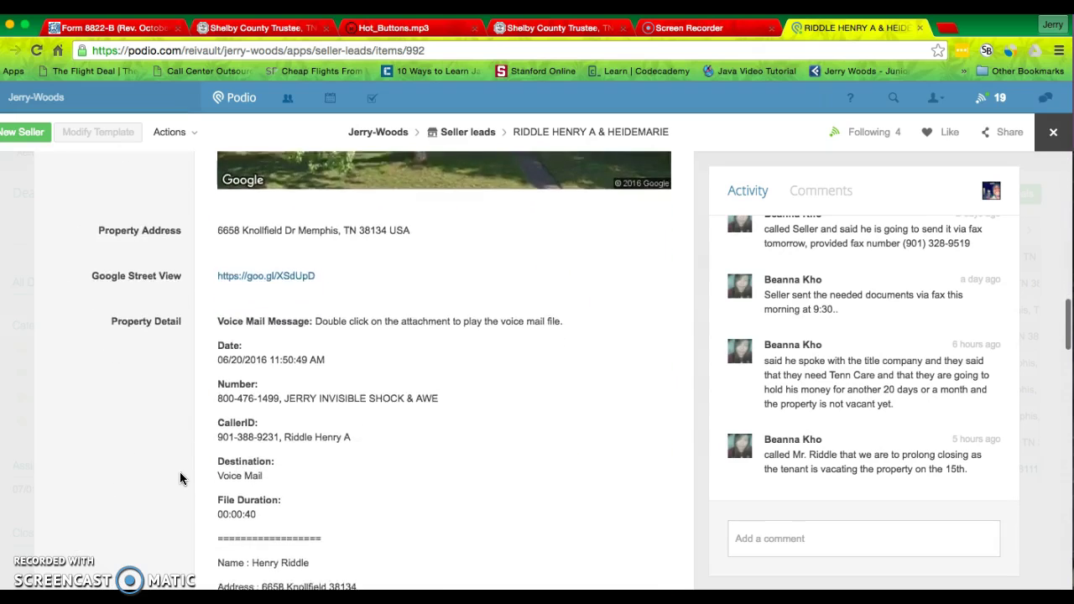
{"action": "scroll", "coordinate": [179, 478], "scroll_direction": "down", "scroll_amount": 1}
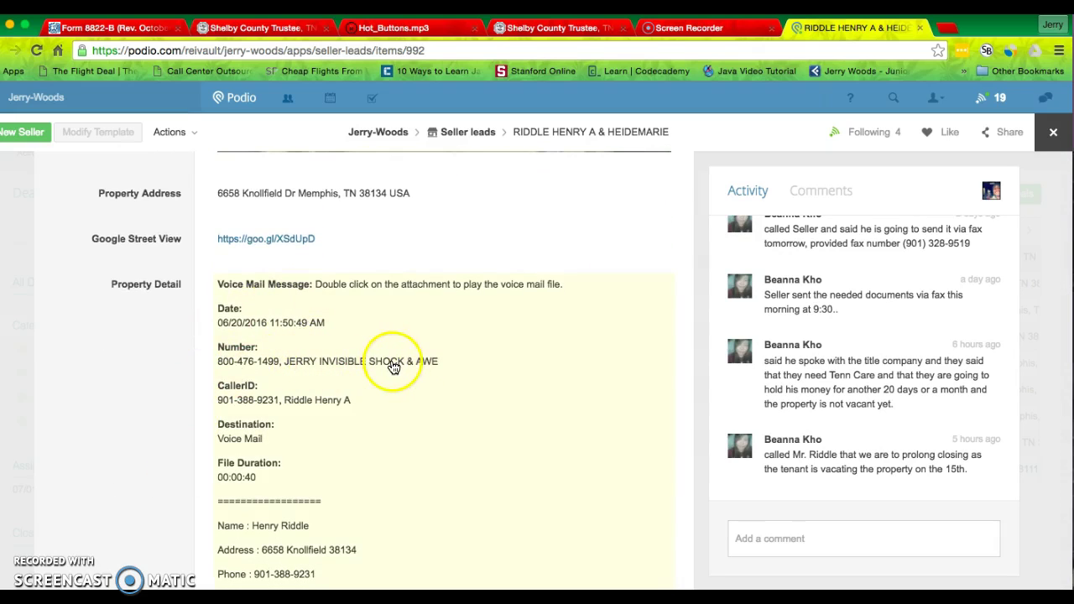
{"action": "left_click", "coordinate": [1054, 133]}
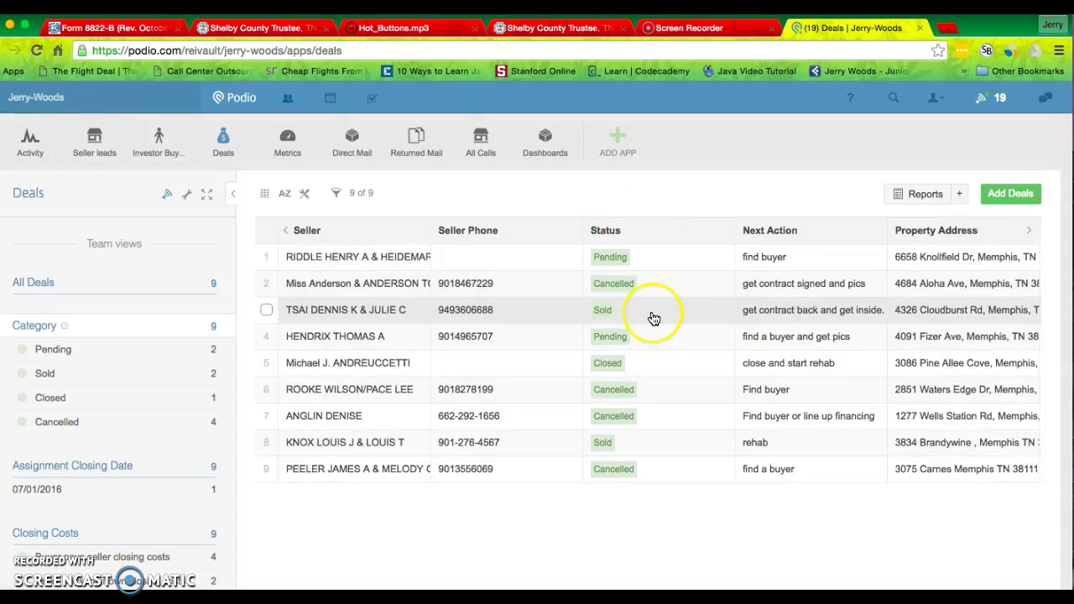
- Open the sold deal in row 3 and review its prices, contract dates, closing costs and assignment fees
{"action": "left_click", "coordinate": [681, 317]}
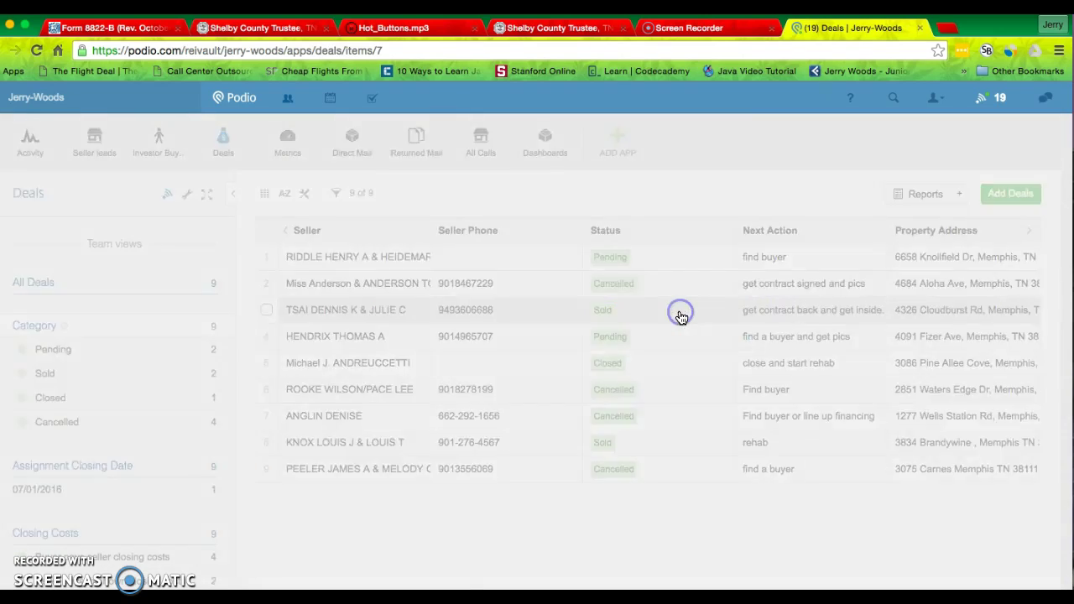
{"action": "scroll", "coordinate": [250, 417], "scroll_direction": "down", "scroll_amount": 10}
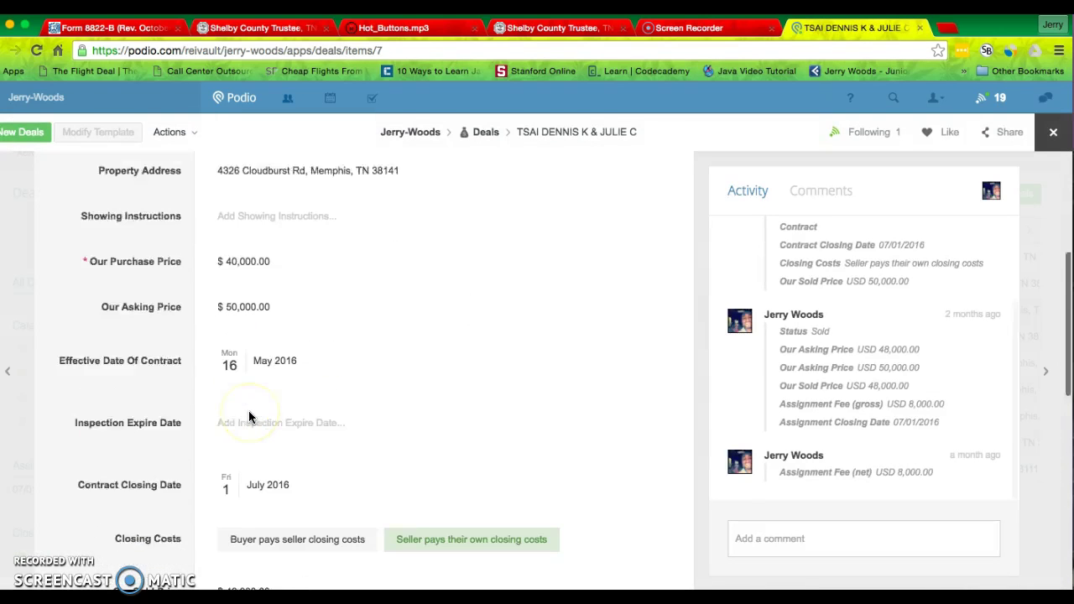
{"action": "scroll", "coordinate": [248, 417], "scroll_direction": "down", "scroll_amount": 5}
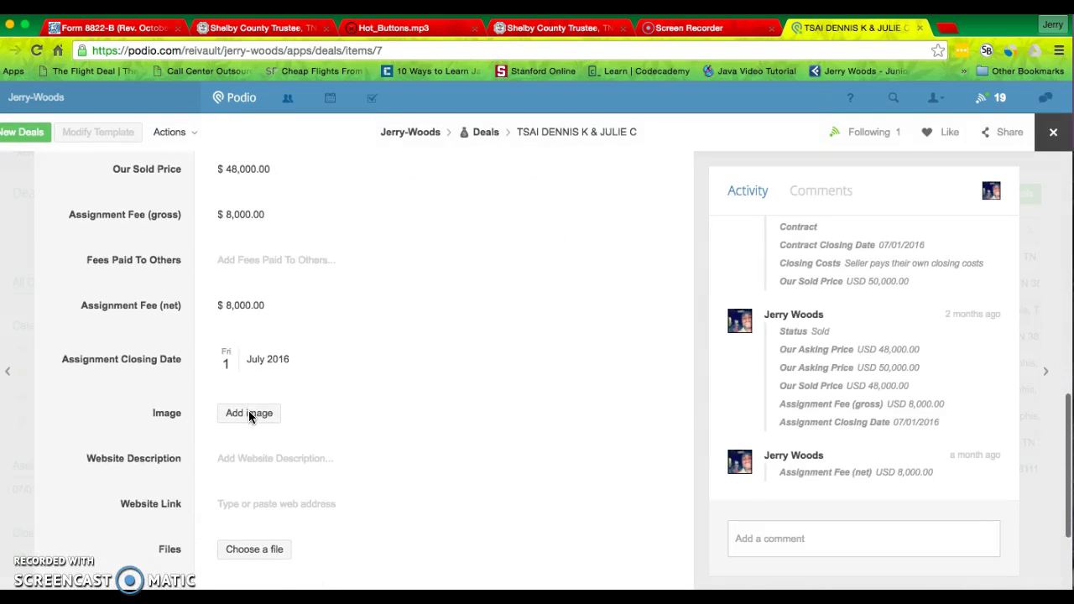
{"action": "scroll", "coordinate": [248, 411], "scroll_direction": "up", "scroll_amount": 15}
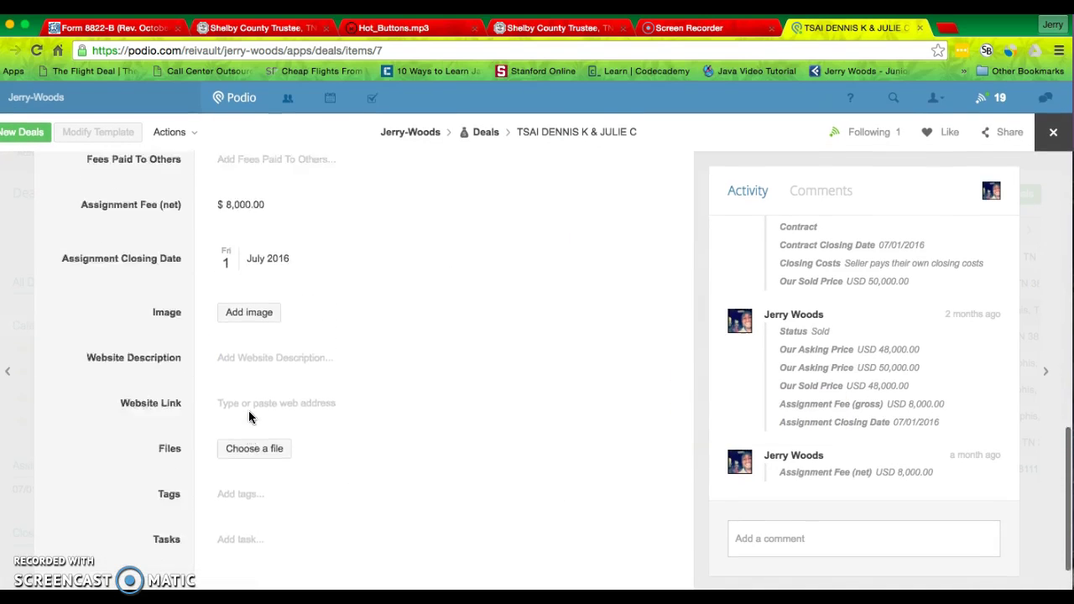
- Open that sold deal's linked seller lead, examine its activity and voicemail source, and return to the deals list
{"action": "left_click", "coordinate": [348, 194]}
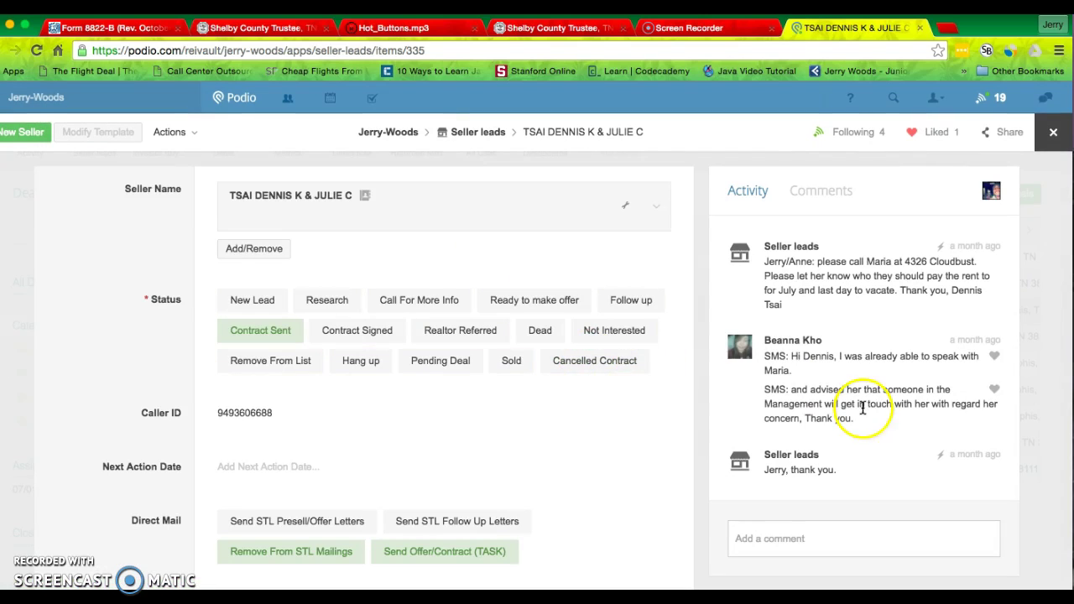
{"action": "scroll", "coordinate": [638, 417], "scroll_direction": "down", "scroll_amount": 3}
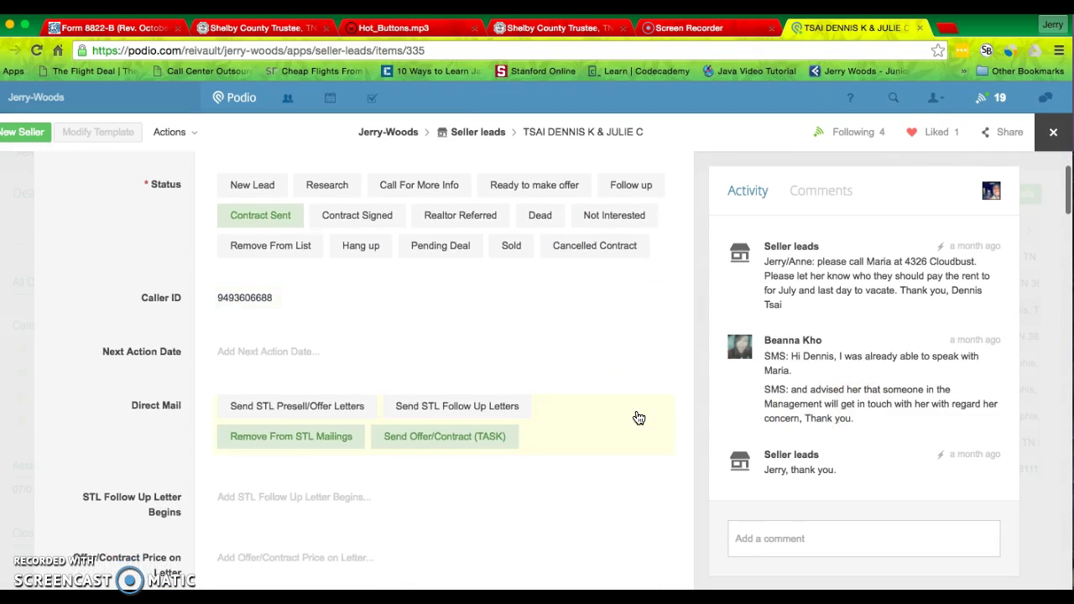
{"action": "scroll", "coordinate": [639, 418], "scroll_direction": "down", "scroll_amount": 10}
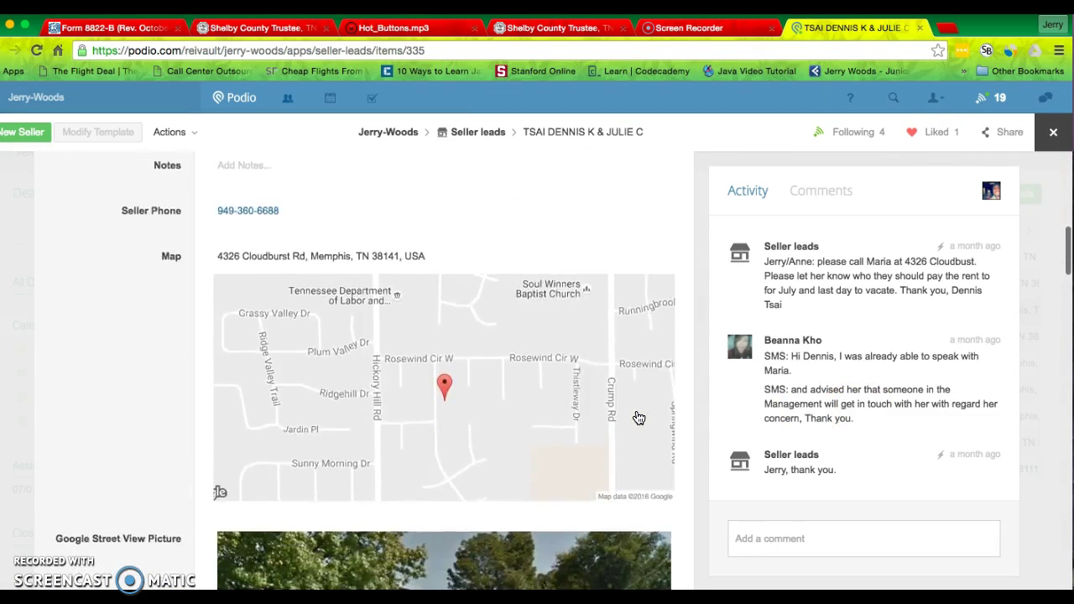
{"action": "scroll", "coordinate": [637, 418], "scroll_direction": "down", "scroll_amount": 5}
{"action": "left_click", "coordinate": [389, 370]}
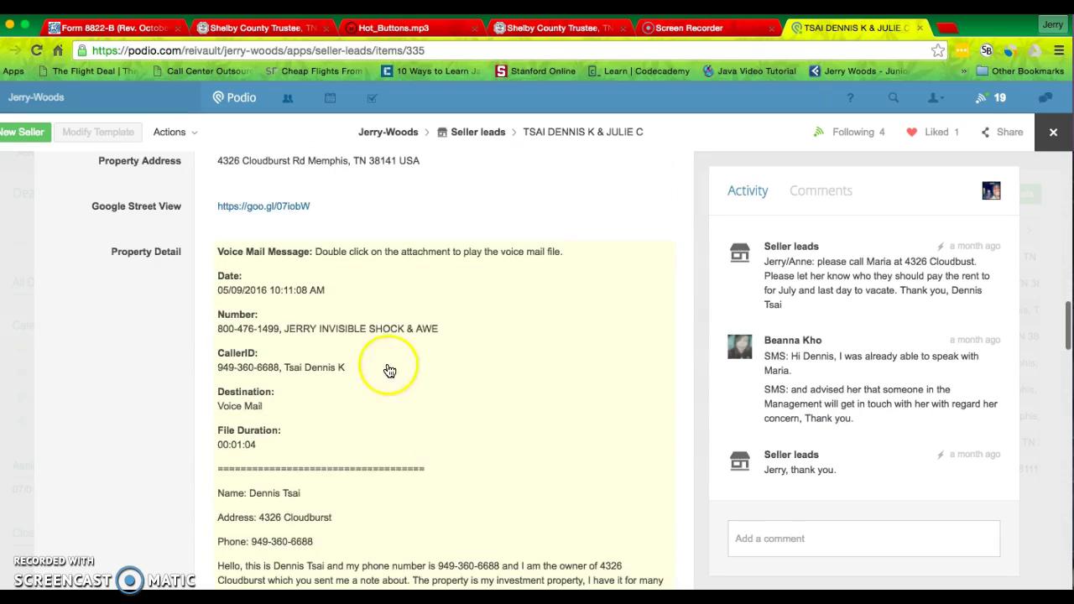
{"action": "left_click", "coordinate": [1047, 144]}
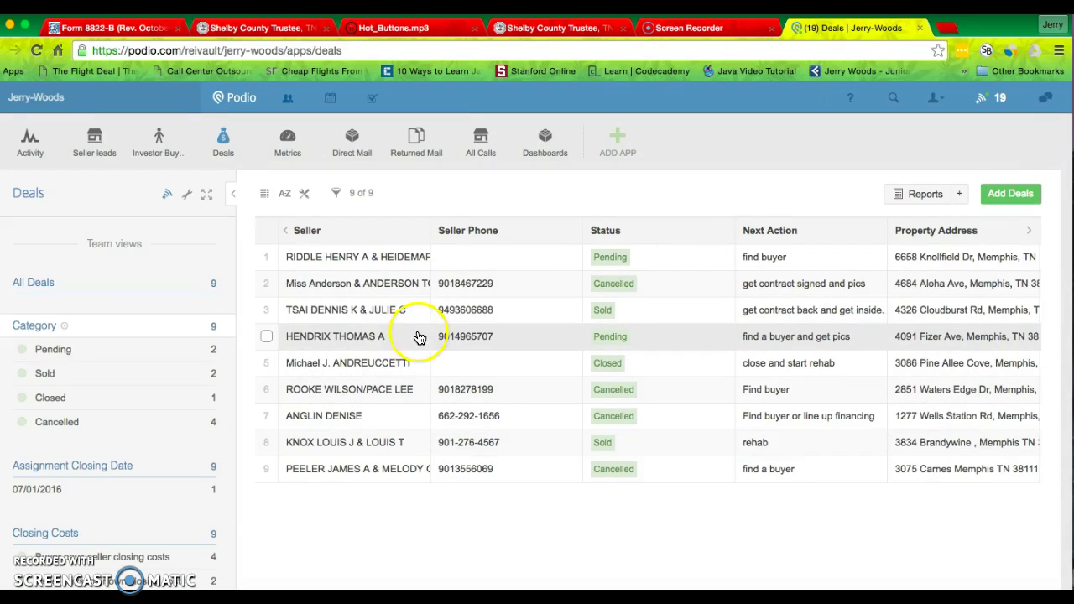
- Open the pending deal in row 4 and review its purchase price, sold price, dates and closing costs
{"action": "left_click", "coordinate": [369, 339]}
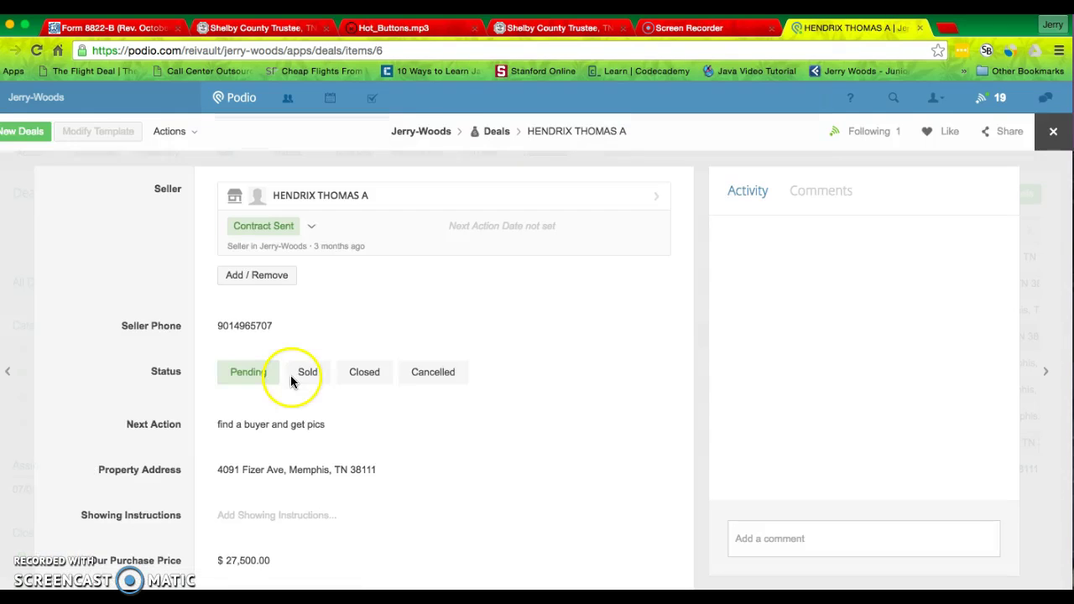
{"action": "scroll", "coordinate": [261, 377], "scroll_direction": "down", "scroll_amount": 5}
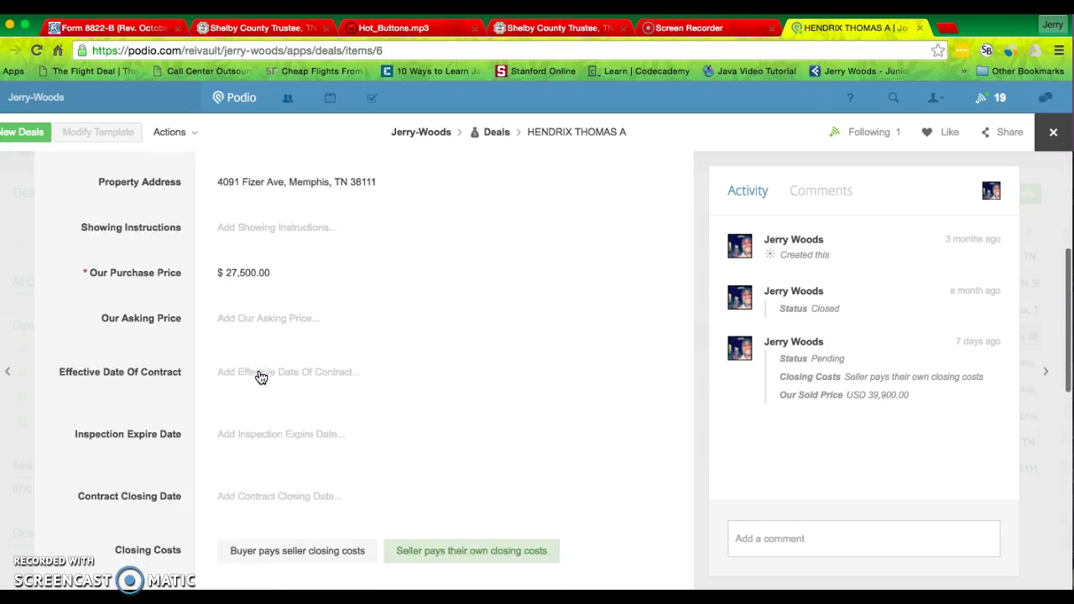
{"action": "scroll", "coordinate": [261, 378], "scroll_direction": "down", "scroll_amount": 5}
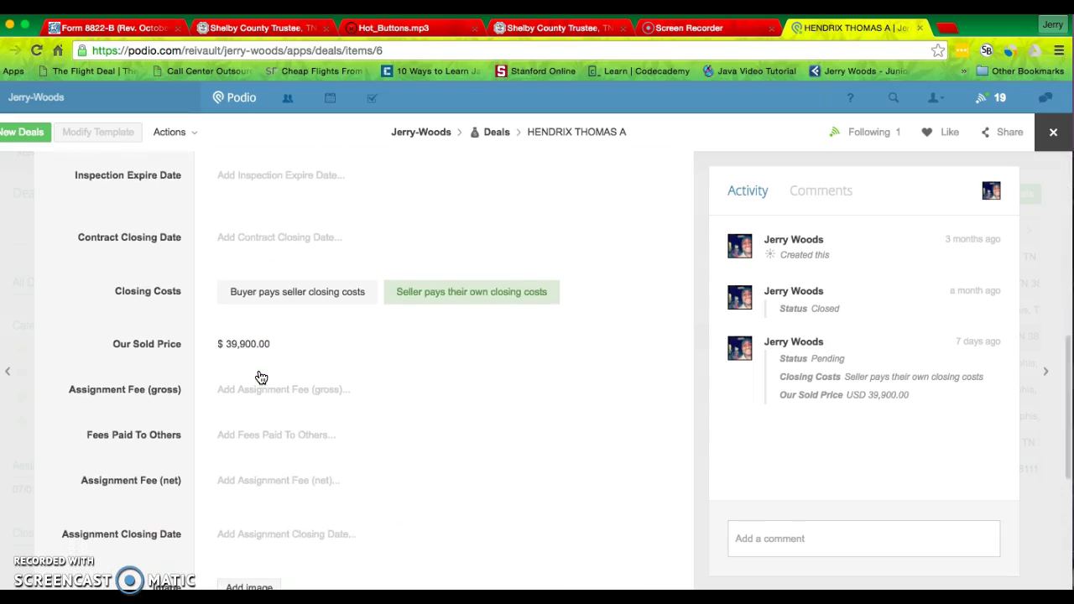
{"action": "scroll", "coordinate": [261, 378], "scroll_direction": "up", "scroll_amount": 10}
- Open the row 4 deal's linked seller lead, examine its voicemail source and transcript, and return to the deals list
{"action": "left_click", "coordinate": [318, 209]}
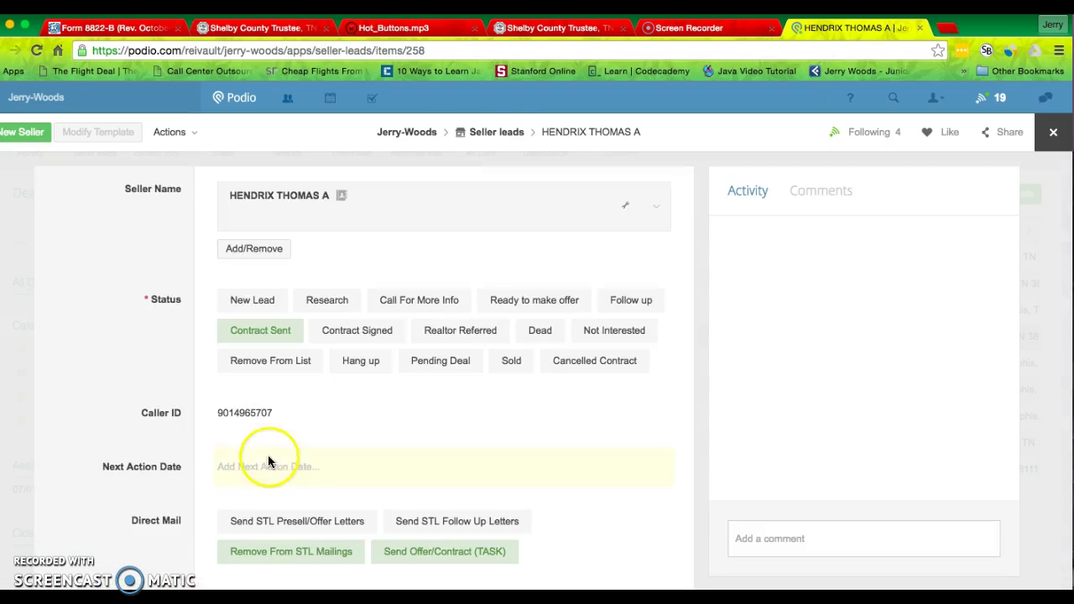
{"action": "scroll", "coordinate": [260, 464], "scroll_direction": "down", "scroll_amount": 5}
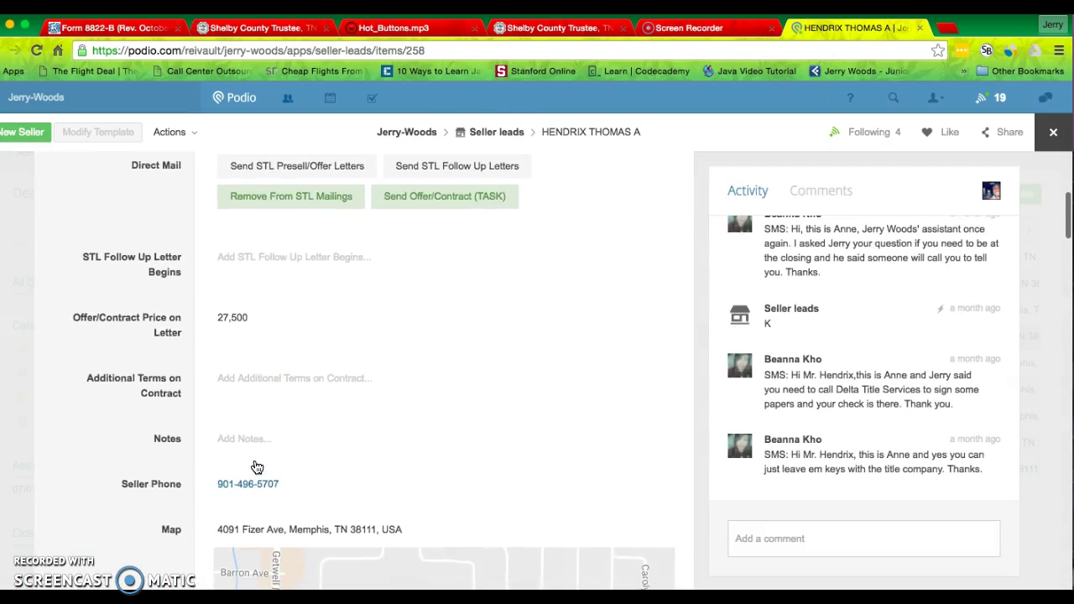
{"action": "scroll", "coordinate": [187, 521], "scroll_direction": "down", "scroll_amount": 6}
{"action": "scroll", "coordinate": [187, 527], "scroll_direction": "down", "scroll_amount": 8}
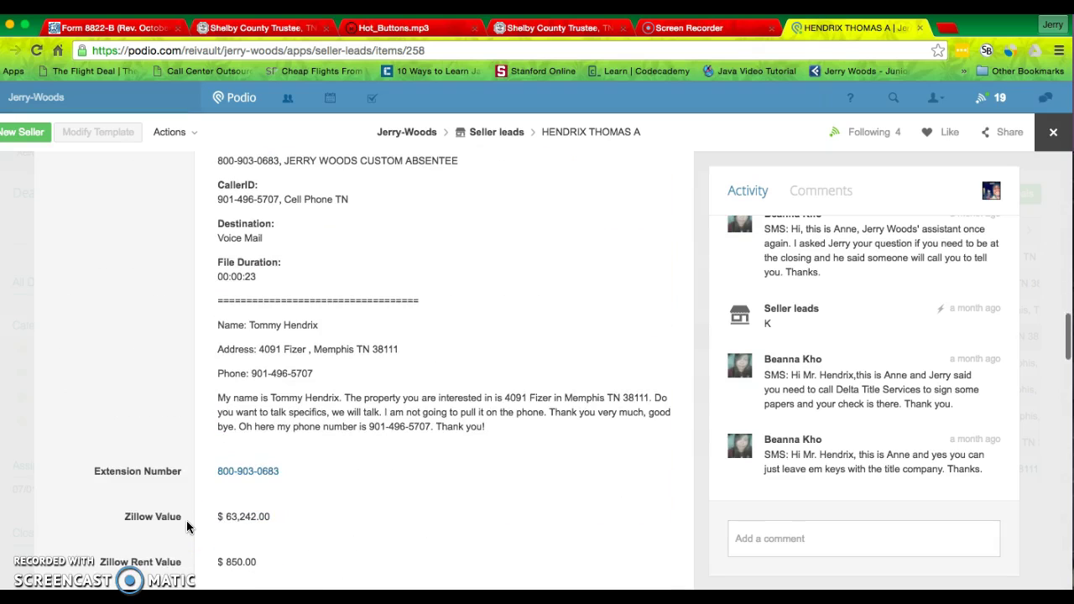
{"action": "scroll", "coordinate": [187, 527], "scroll_direction": "up", "scroll_amount": 5}
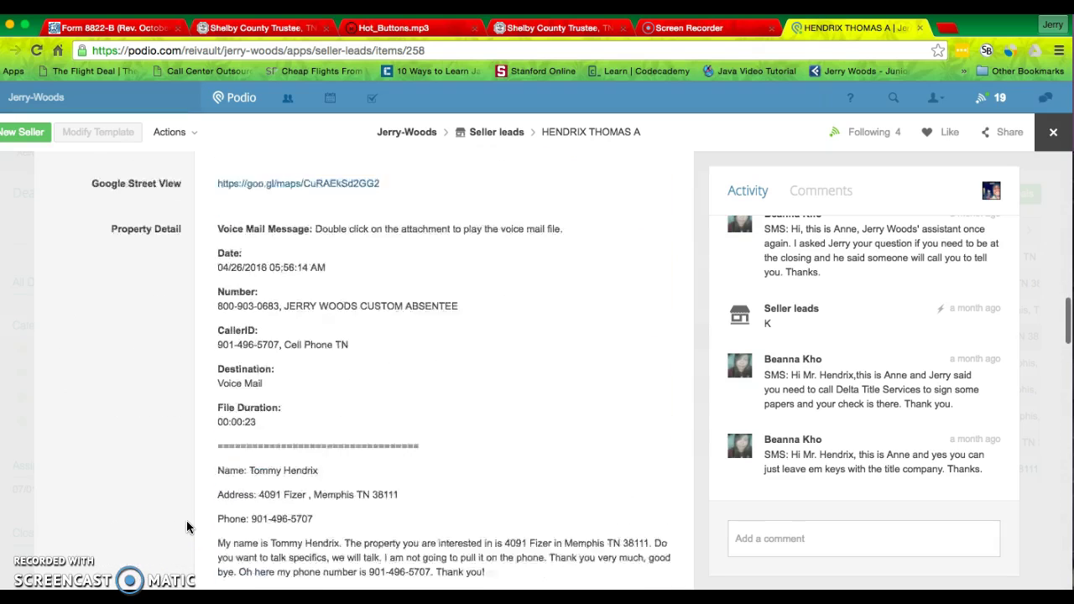
{"action": "left_click", "coordinate": [344, 379]}
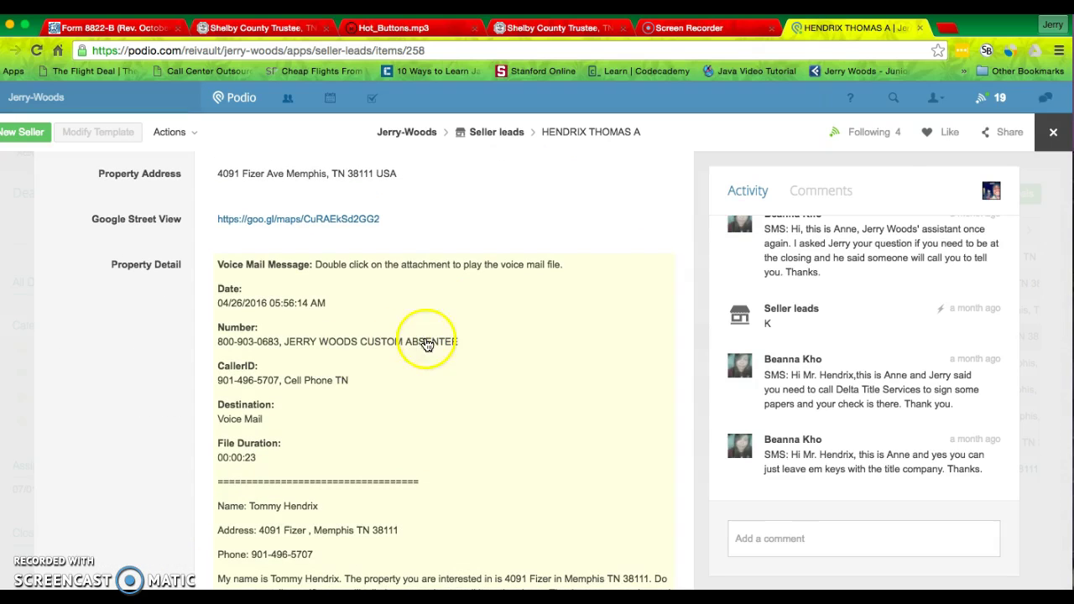
{"action": "left_click", "coordinate": [1056, 136]}
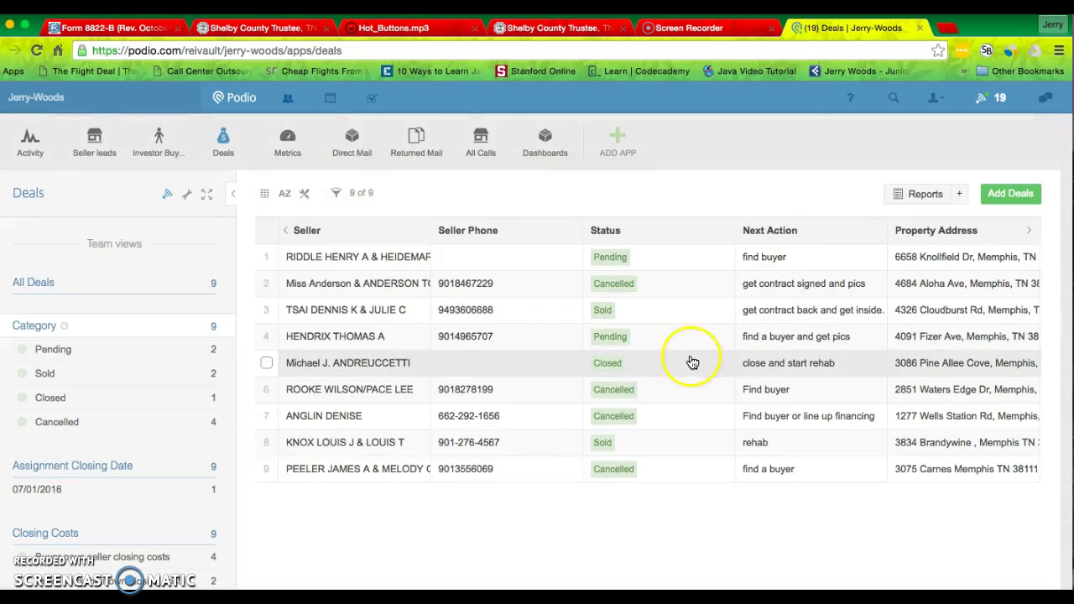
- Open the closed deal in row 5, check its linked seller lead's voicemail source, and return to the deals list
{"action": "left_click", "coordinate": [368, 372]}
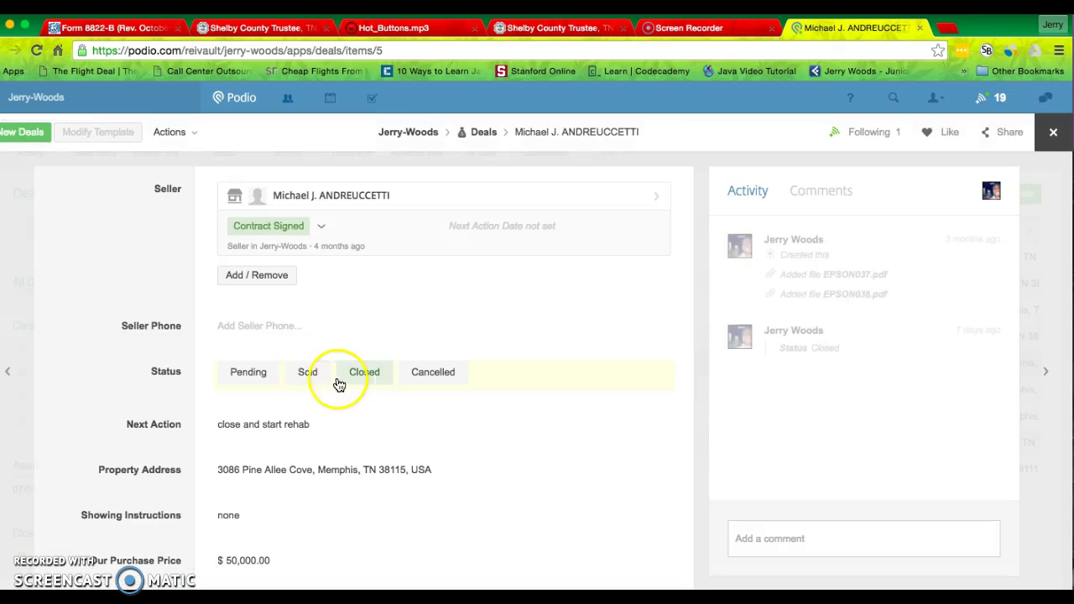
{"action": "left_click", "coordinate": [382, 198]}
{"action": "scroll", "coordinate": [239, 403], "scroll_direction": "down", "scroll_amount": 5}
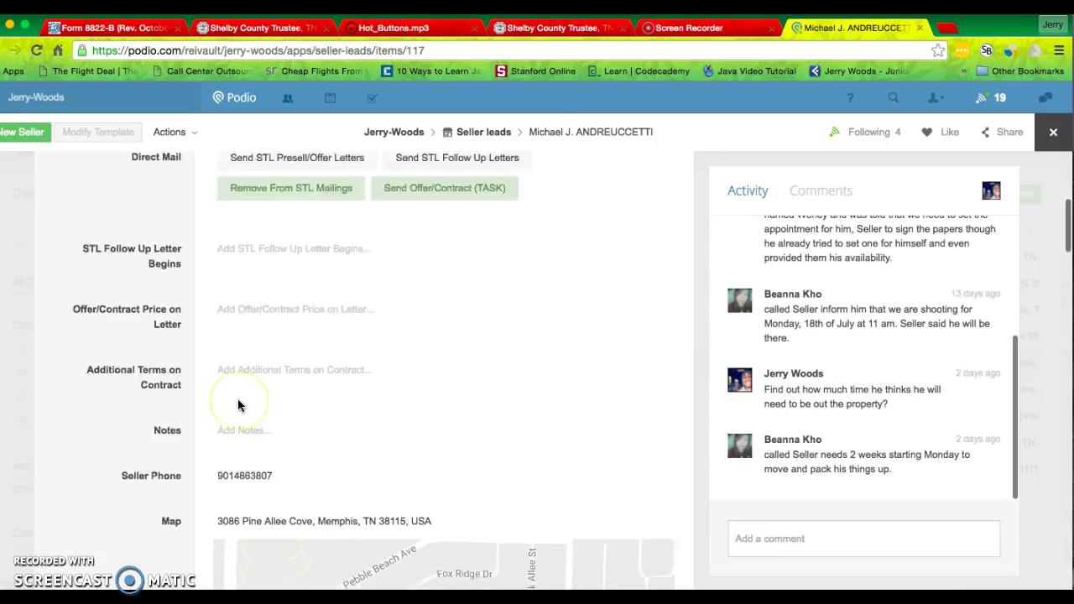
{"action": "scroll", "coordinate": [237, 399], "scroll_direction": "down", "scroll_amount": 10}
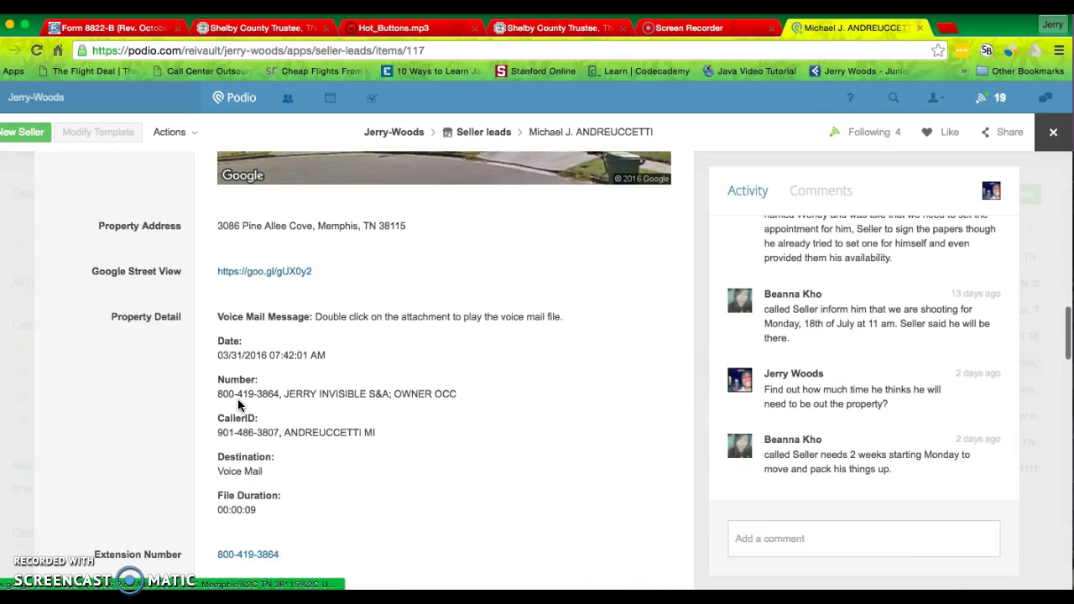
{"action": "scroll", "coordinate": [237, 398], "scroll_direction": "down", "scroll_amount": 1}
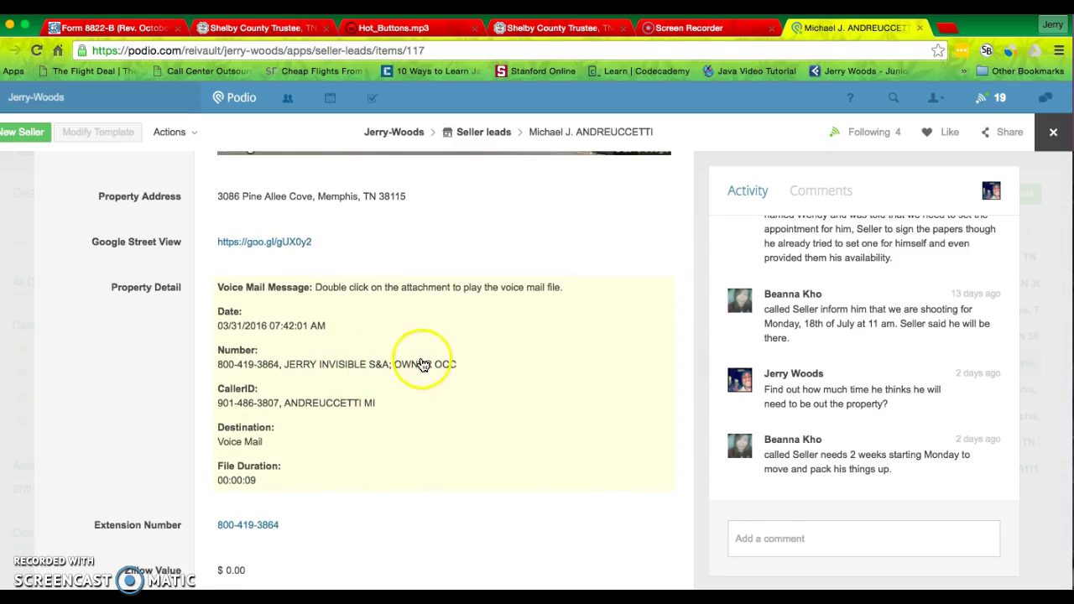
{"action": "left_click", "coordinate": [1054, 136]}
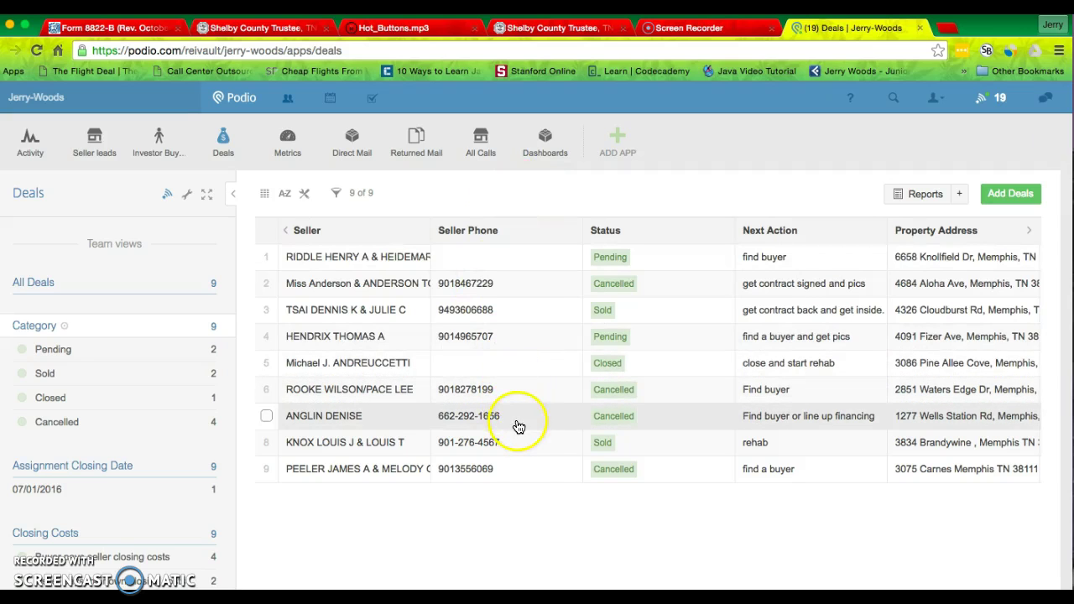
- Open the sold deal in row 8, review its prices, dates and closing costs, and open its linked seller lead
{"action": "left_click", "coordinate": [530, 451]}
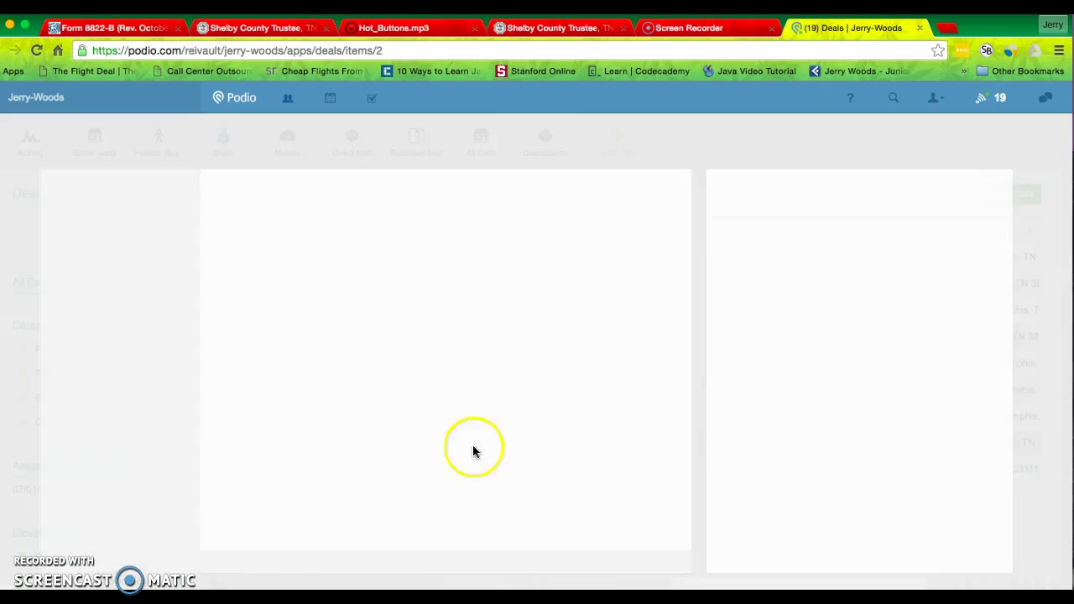
{"action": "scroll", "coordinate": [288, 391], "scroll_direction": "down", "scroll_amount": 10}
{"action": "scroll", "coordinate": [292, 397], "scroll_direction": "up", "scroll_amount": 4}
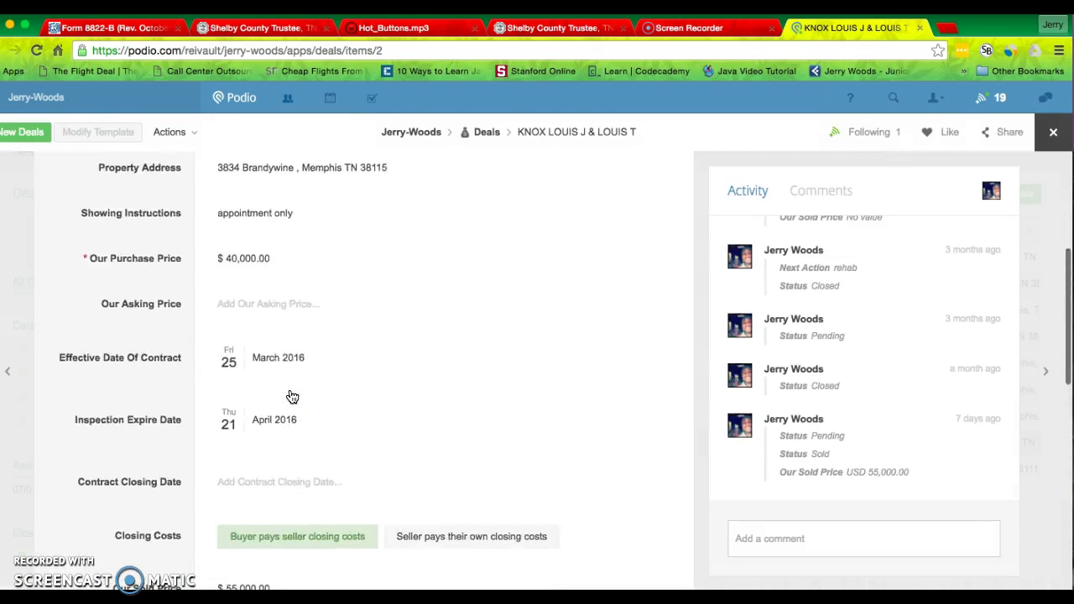
{"action": "scroll", "coordinate": [292, 397], "scroll_direction": "down", "scroll_amount": 4}
{"action": "scroll", "coordinate": [292, 397], "scroll_direction": "up", "scroll_amount": 3}
{"action": "scroll", "coordinate": [292, 397], "scroll_direction": "up", "scroll_amount": 5}
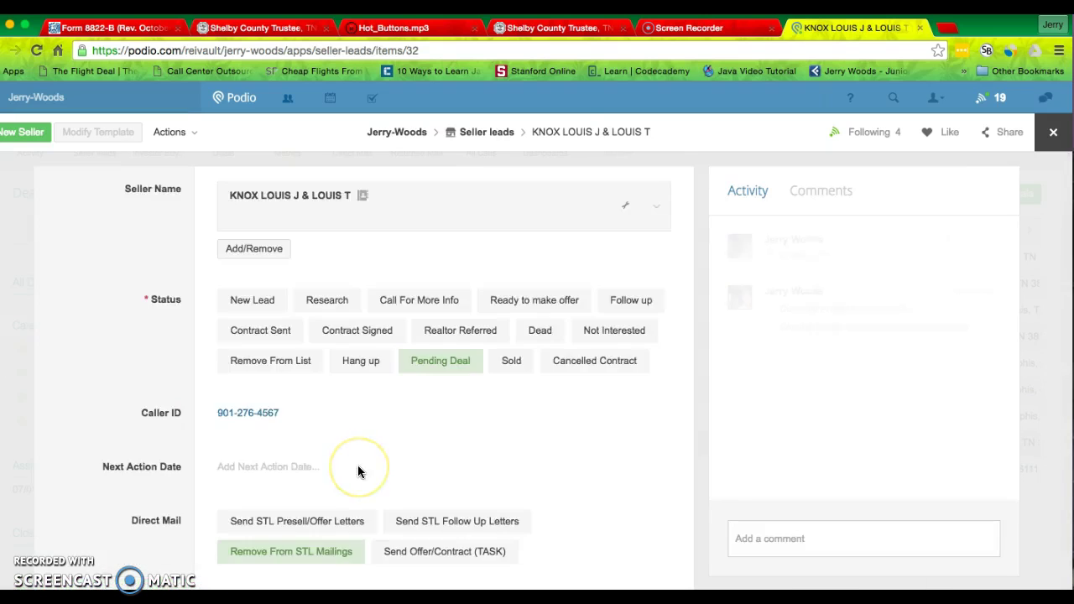
- Examine the voicemail source and transcript in the row 8 deal's seller lead and return to the deals list
{"action": "scroll", "coordinate": [357, 465], "scroll_direction": "down", "scroll_amount": 10}
{"action": "scroll", "coordinate": [358, 471], "scroll_direction": "down", "scroll_amount": 5}
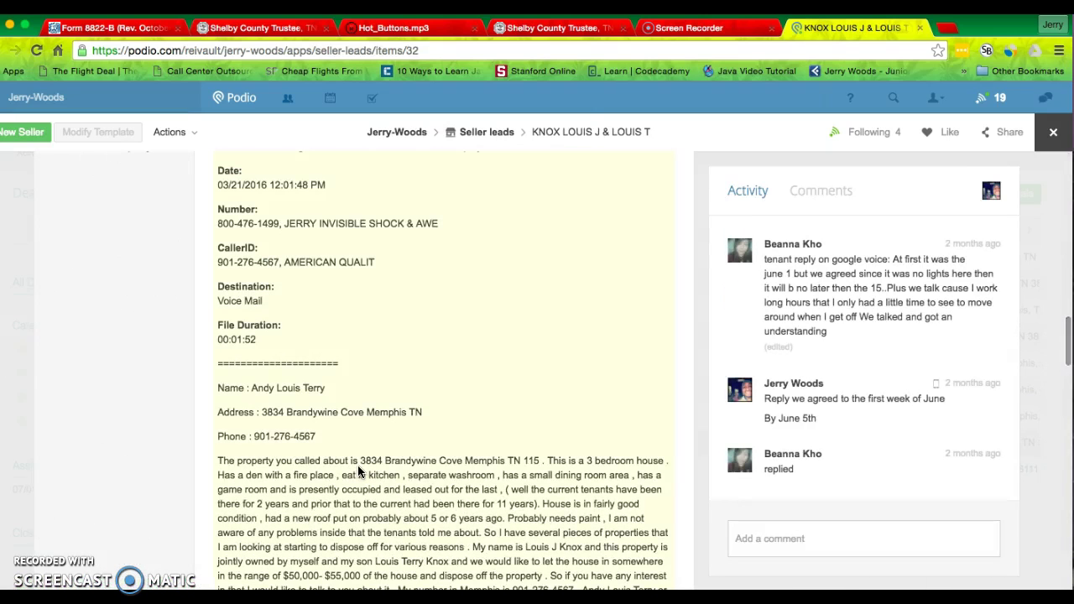
{"action": "scroll", "coordinate": [357, 465], "scroll_direction": "up", "scroll_amount": 2}
{"action": "left_click", "coordinate": [354, 323]}
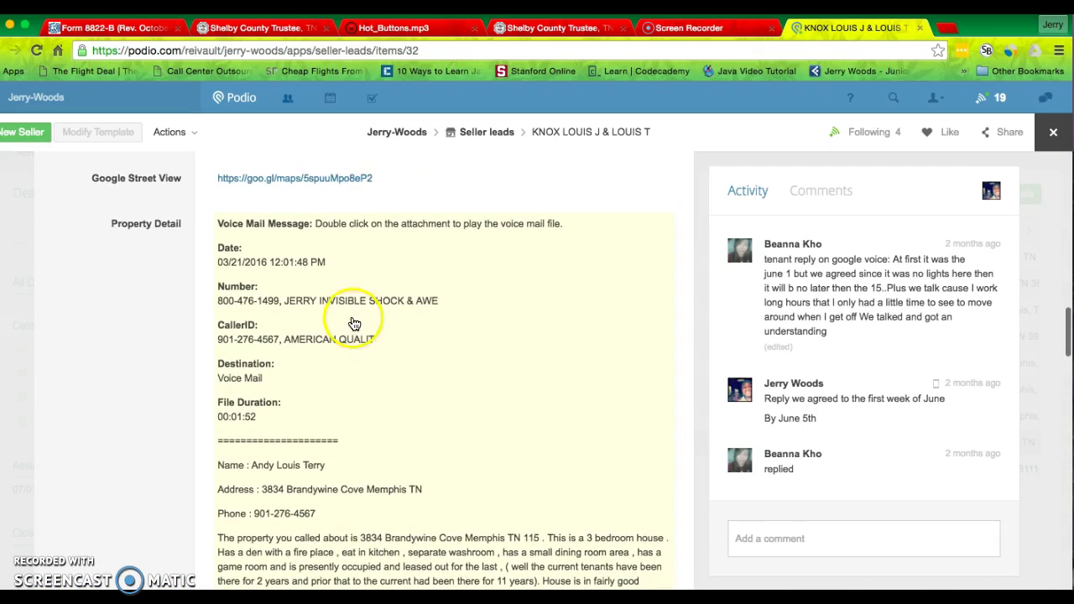
{"action": "left_click", "coordinate": [1052, 133]}
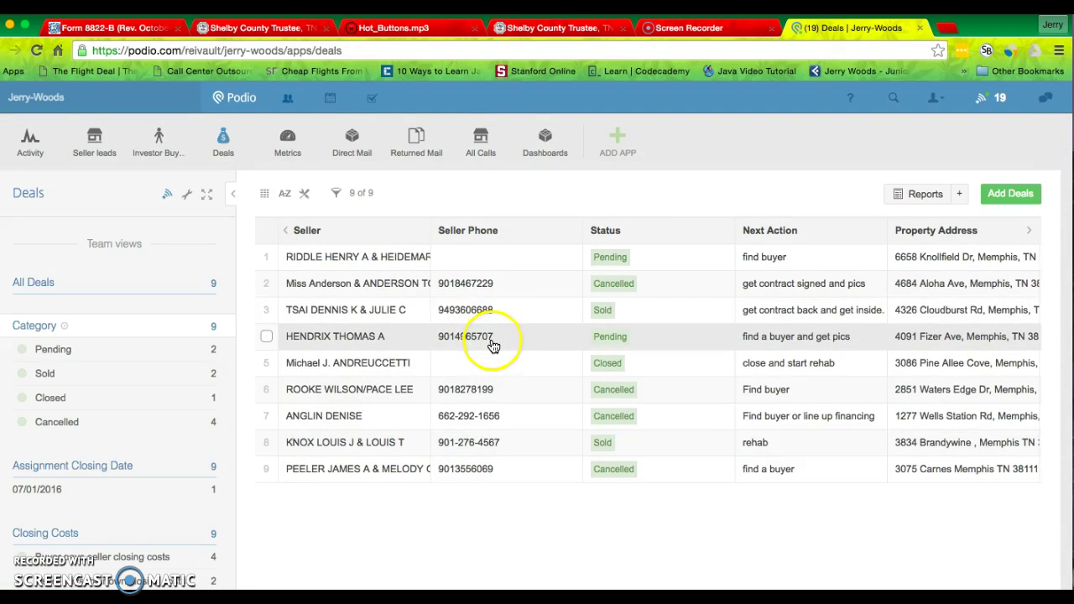
- Open the sold deal in row 3, review its prices, closing dates and assignment fees, and open its linked seller lead
{"action": "left_click", "coordinate": [469, 315]}
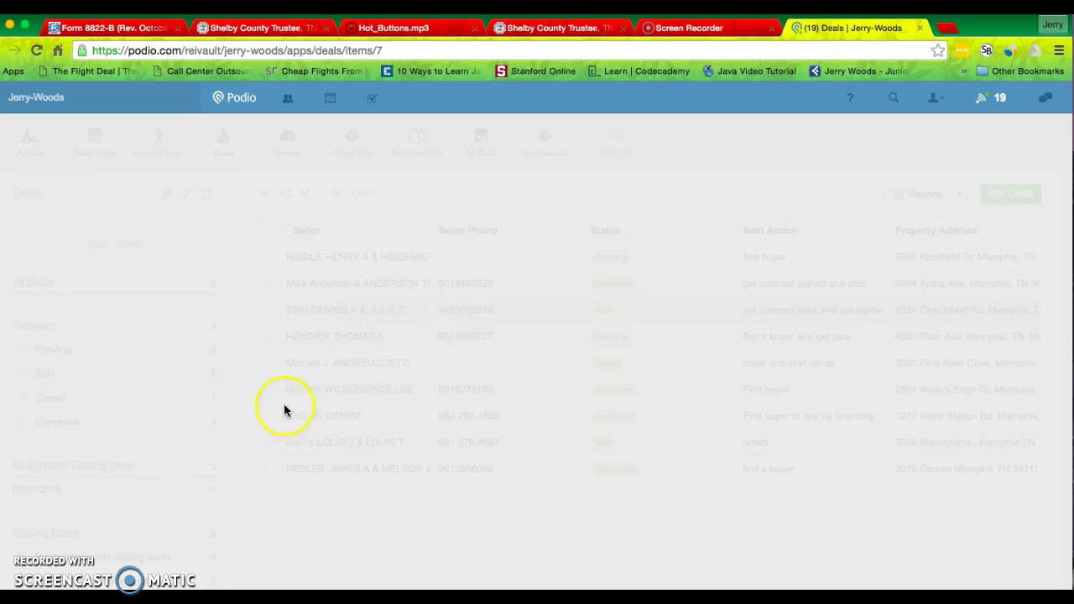
{"action": "scroll", "coordinate": [295, 407], "scroll_direction": "down", "scroll_amount": 5}
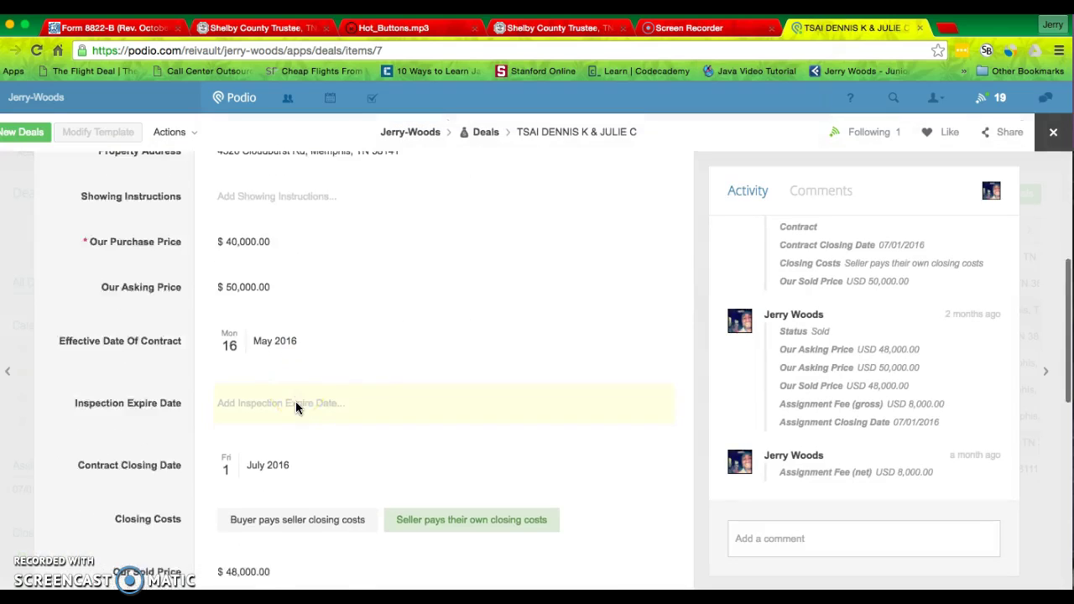
{"action": "scroll", "coordinate": [296, 407], "scroll_direction": "down", "scroll_amount": 5}
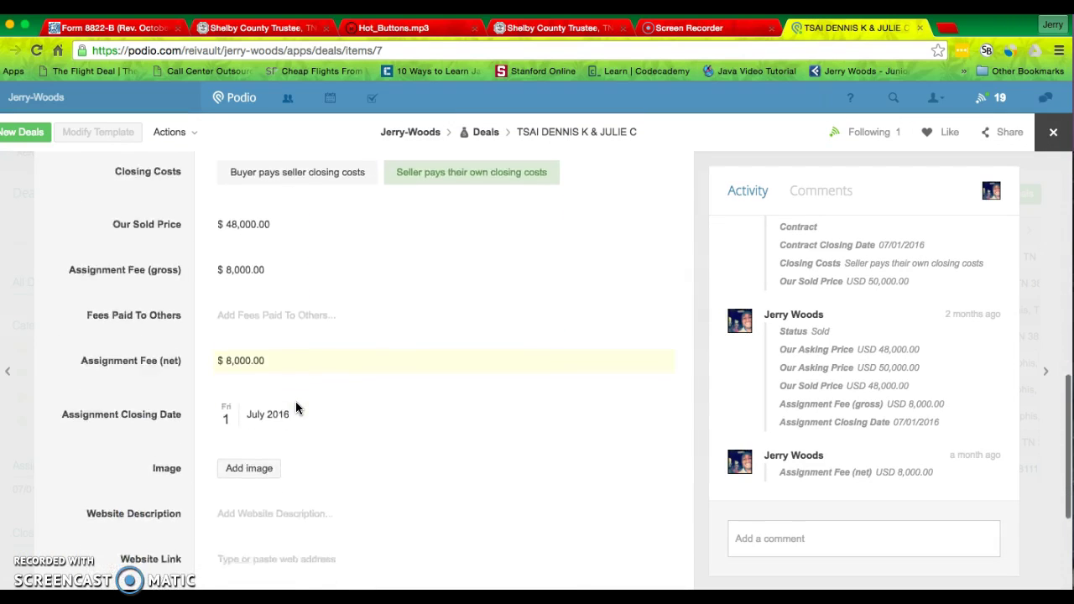
{"action": "scroll", "coordinate": [295, 407], "scroll_direction": "up", "scroll_amount": 10}
{"action": "left_click", "coordinate": [328, 197]}
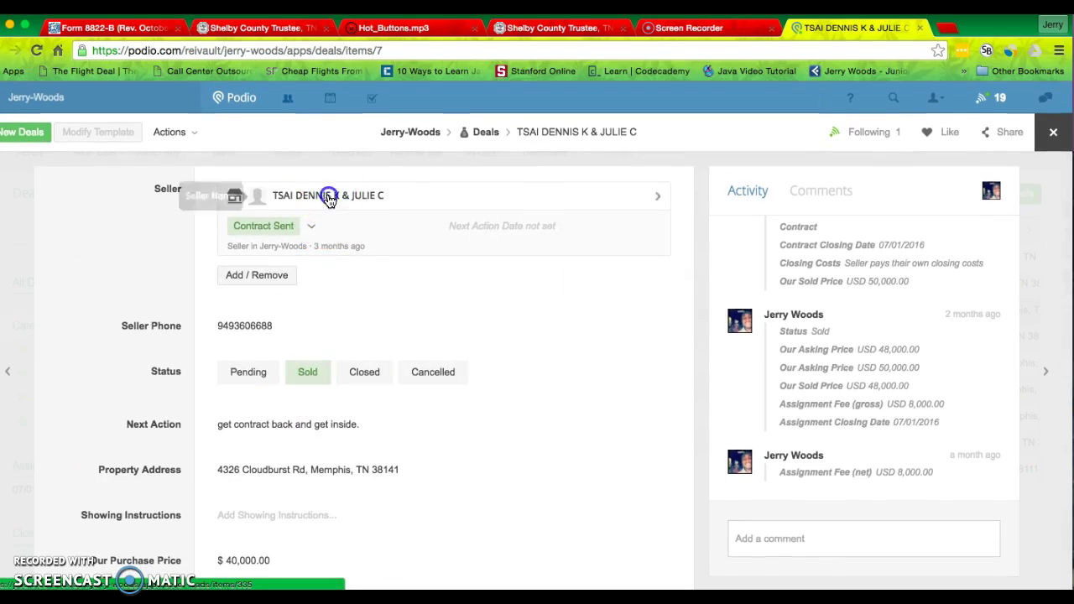
- Examine the voicemail source in the property detail of the row 3 deal's seller lead and return to the deals list
{"action": "scroll", "coordinate": [410, 444], "scroll_direction": "down", "scroll_amount": 10}
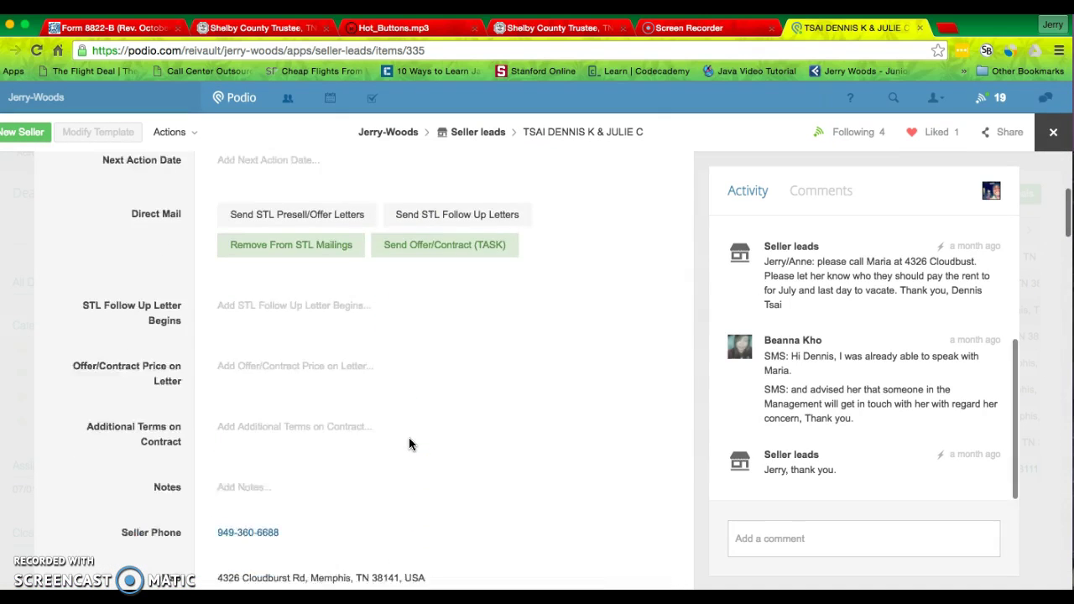
{"action": "scroll", "coordinate": [410, 444], "scroll_direction": "down", "scroll_amount": 5}
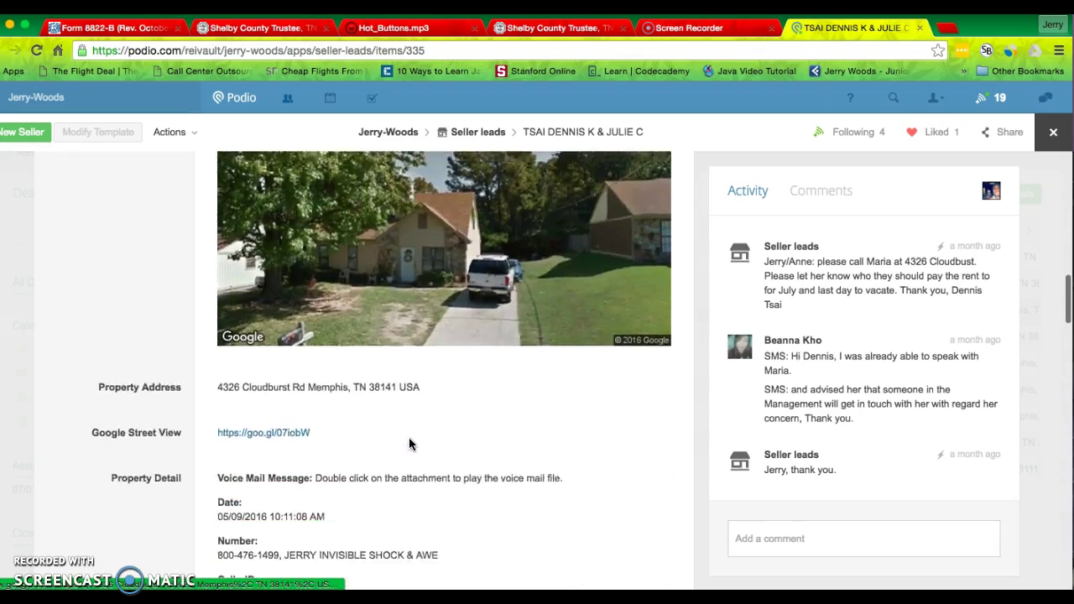
{"action": "left_click", "coordinate": [375, 406]}
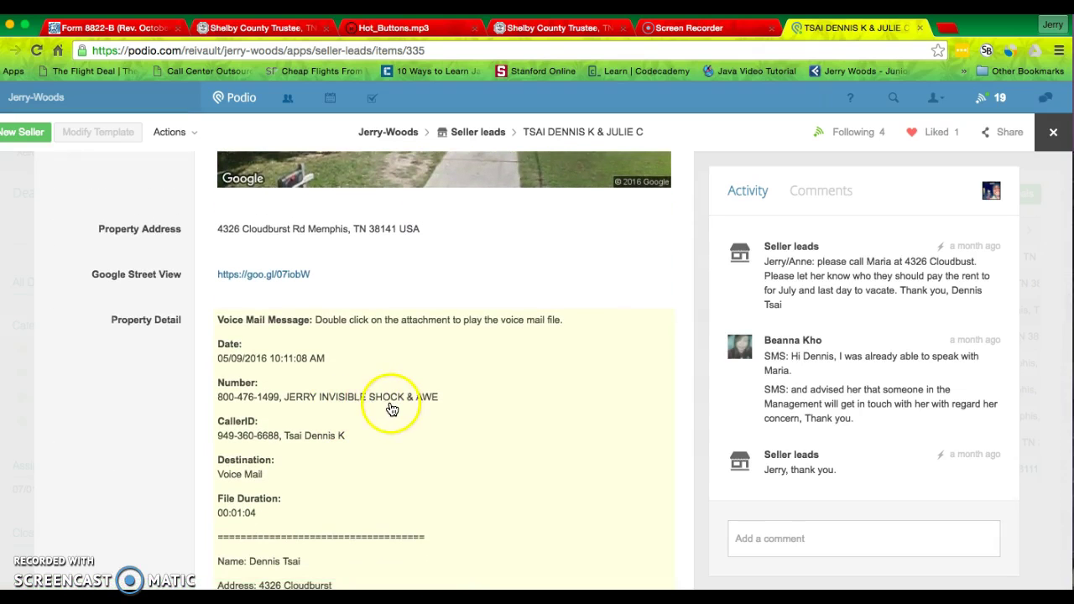
{"action": "left_click", "coordinate": [1055, 131]}
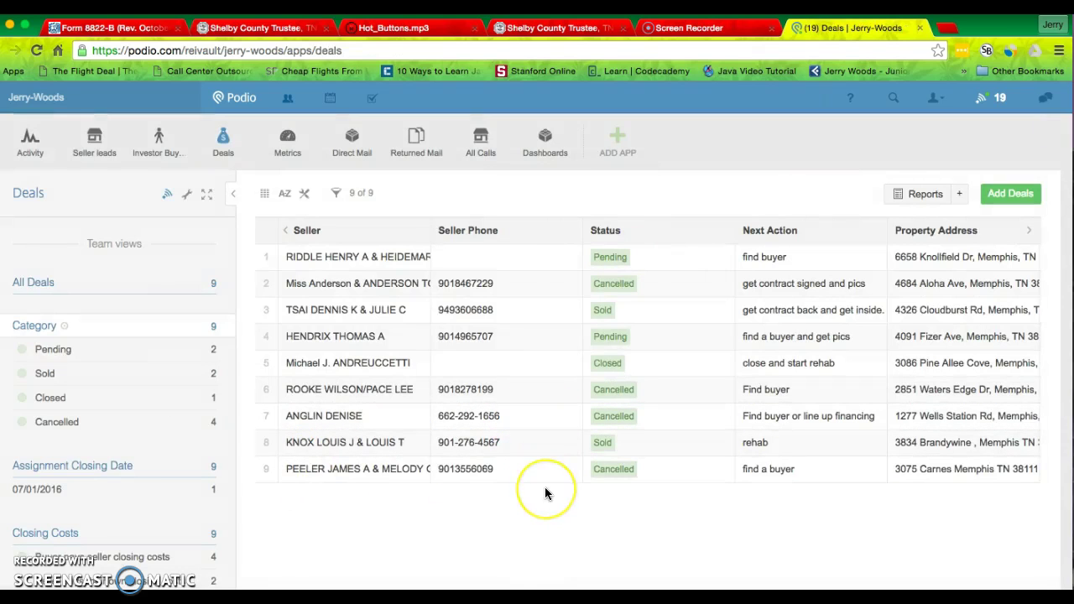
- Open the cancelled deal in row 9, look over its details, and open its linked seller lead
{"action": "left_click", "coordinate": [477, 475]}
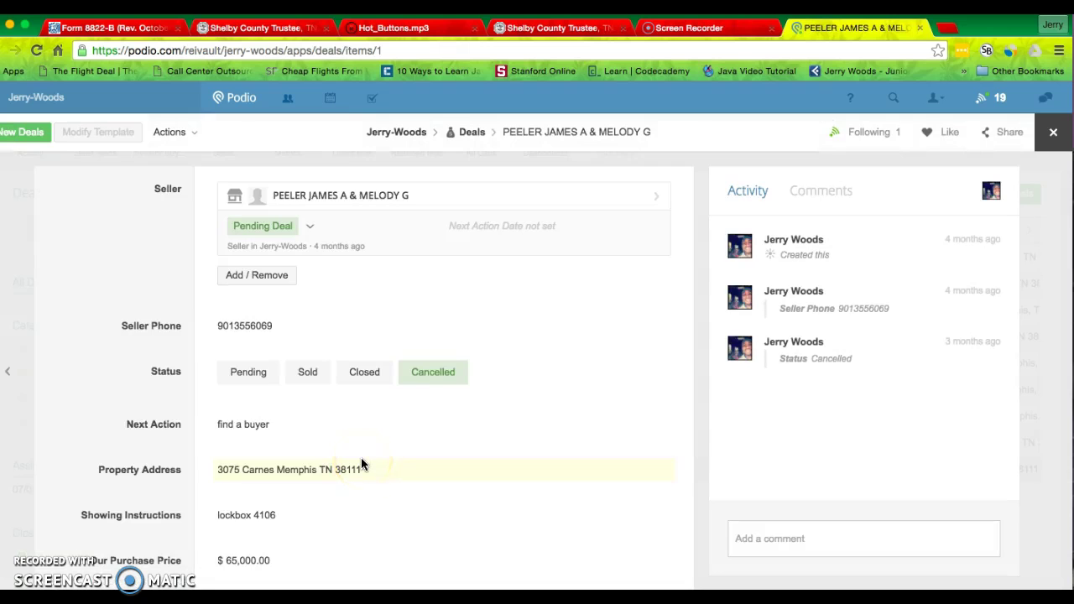
{"action": "scroll", "coordinate": [361, 464], "scroll_direction": "down", "scroll_amount": 2}
{"action": "scroll", "coordinate": [361, 464], "scroll_direction": "up", "scroll_amount": 2}
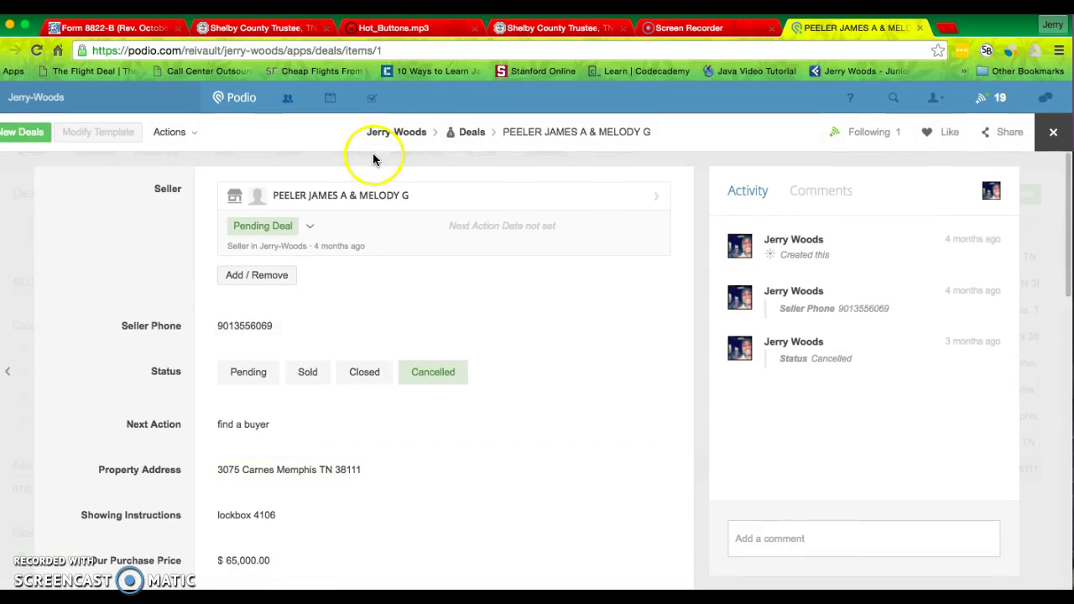
{"action": "left_click", "coordinate": [375, 191]}
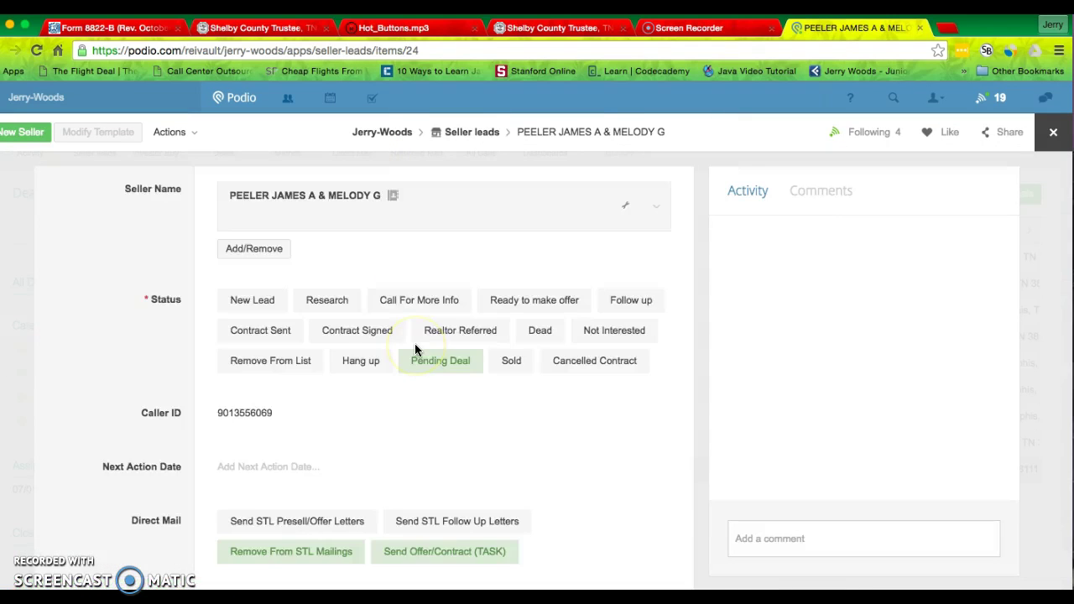